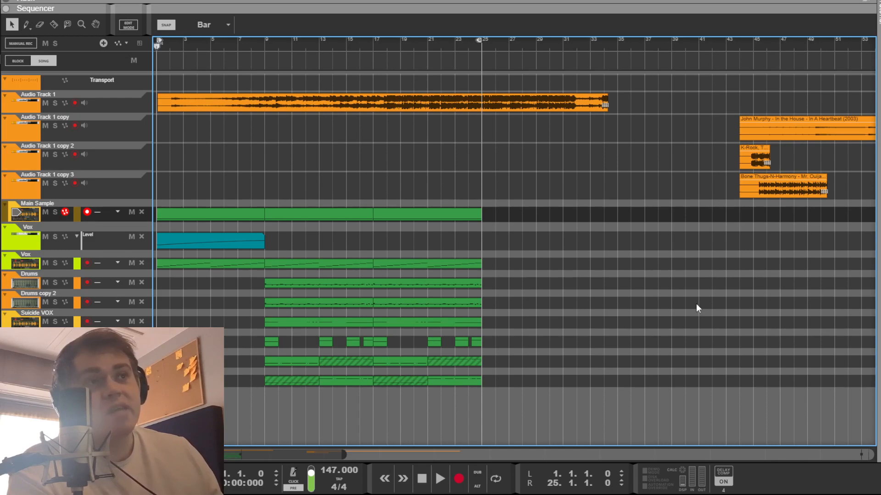
left_click_drag(612, 232, 221, 385)
left_click_drag(561, 388, 165, 180)
left_click(597, 275)
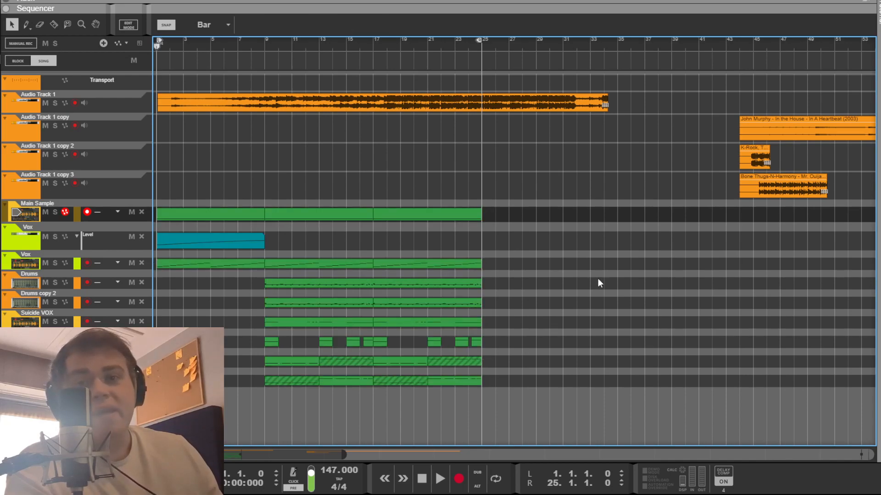
- Play the full arrangement from bar 1 and stop it shortly before bar 25
key("space")
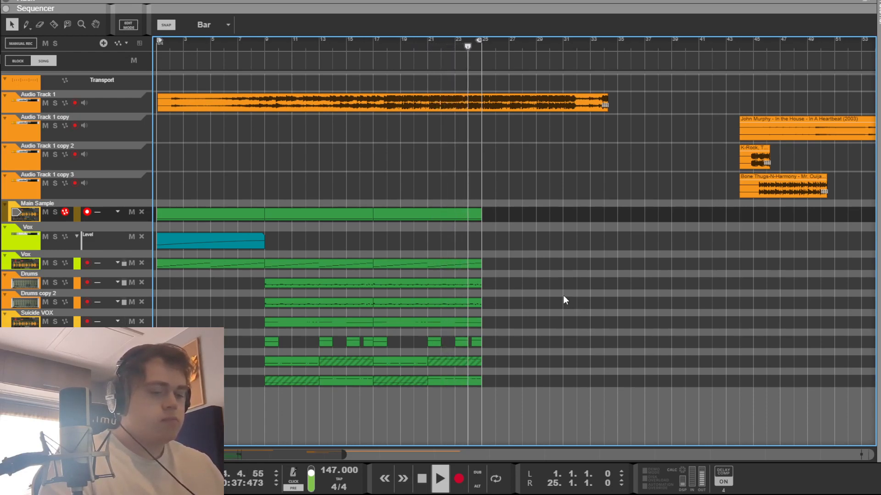
key("space")
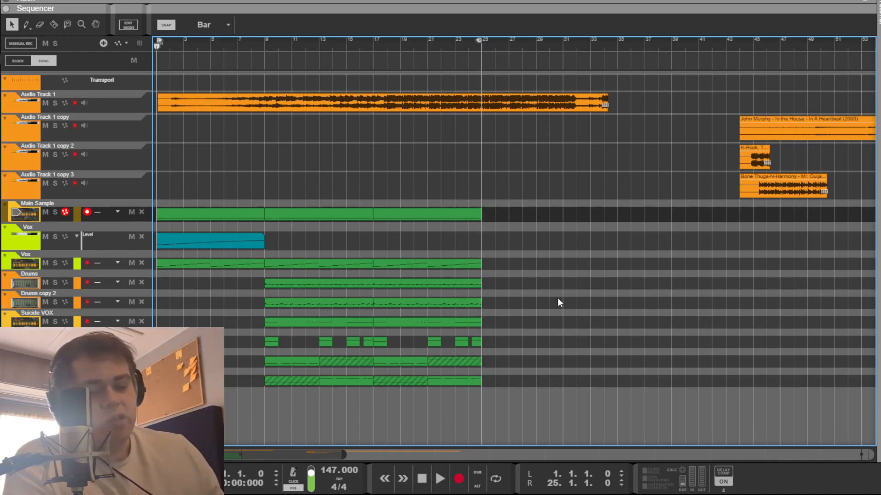
- Solo the Main Sample channel and play it while viewing its Mimic sampler in the rack
key("F5")
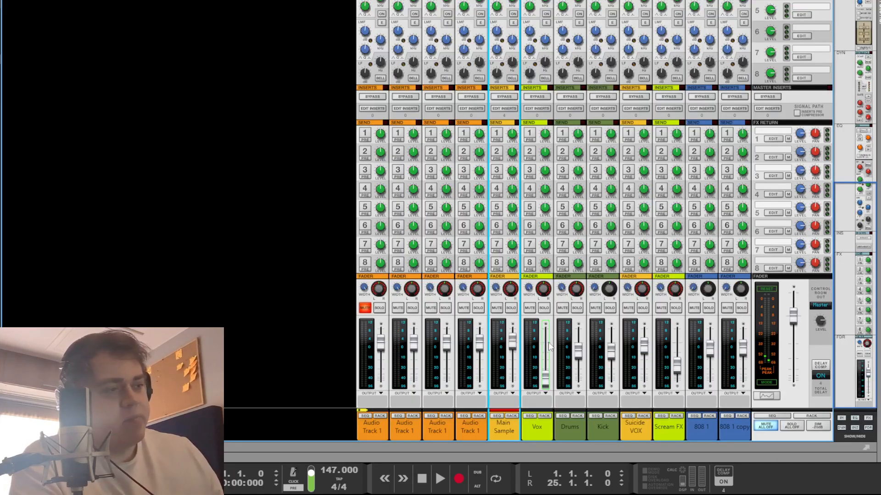
key("F6")
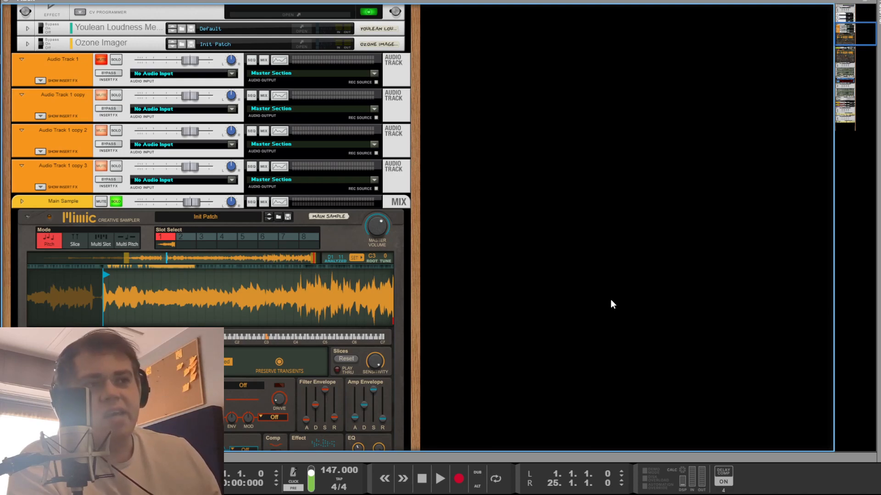
key("space")
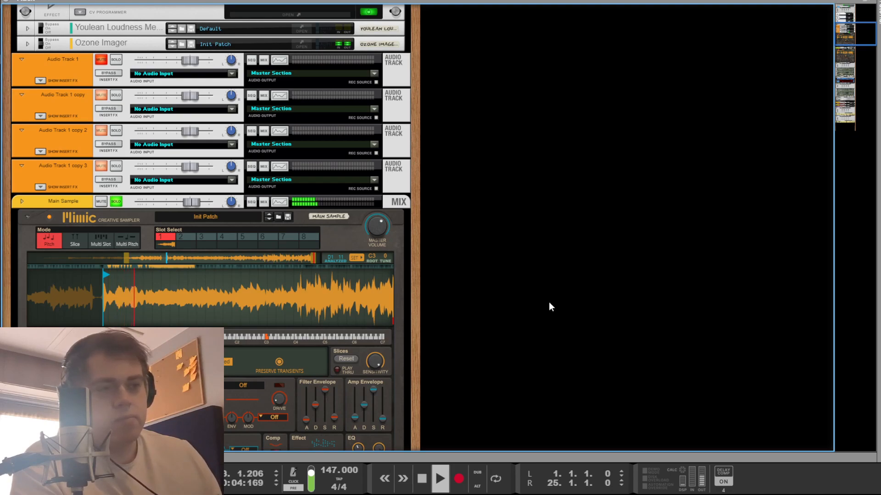
scroll(417, 280, "down", 3)
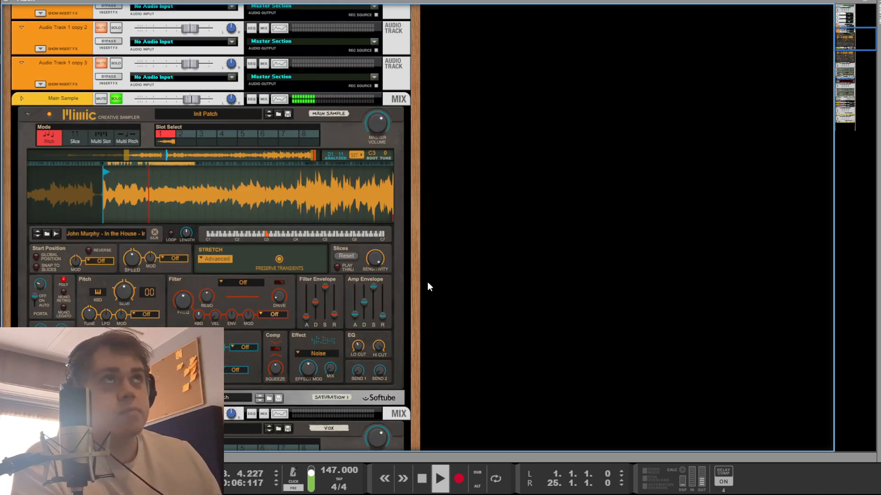
key("space")
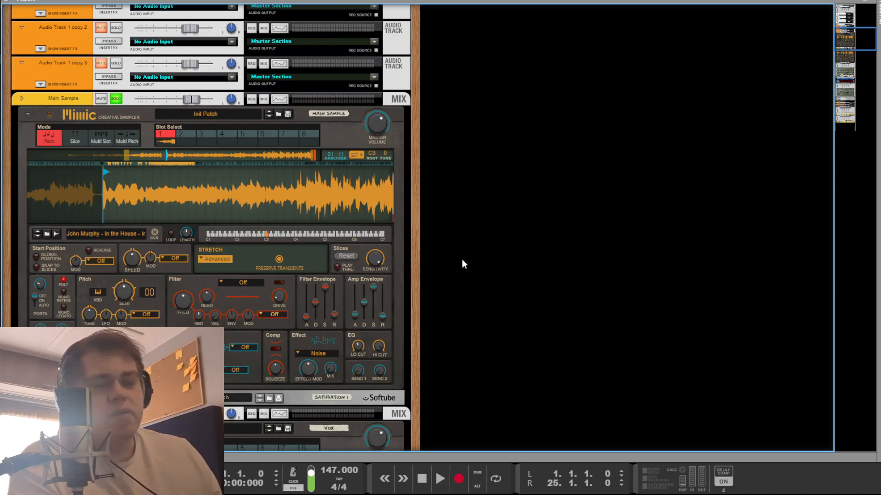
- Zoom out the Main Sample waveform in Mimic and move its start marker to the beginning of the sample
left_click_drag(229, 200, 229, 146)
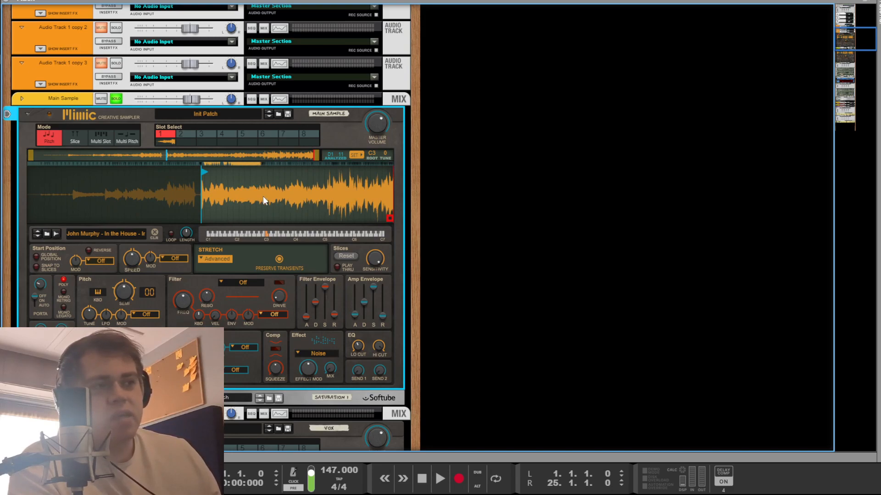
left_click(565, 267)
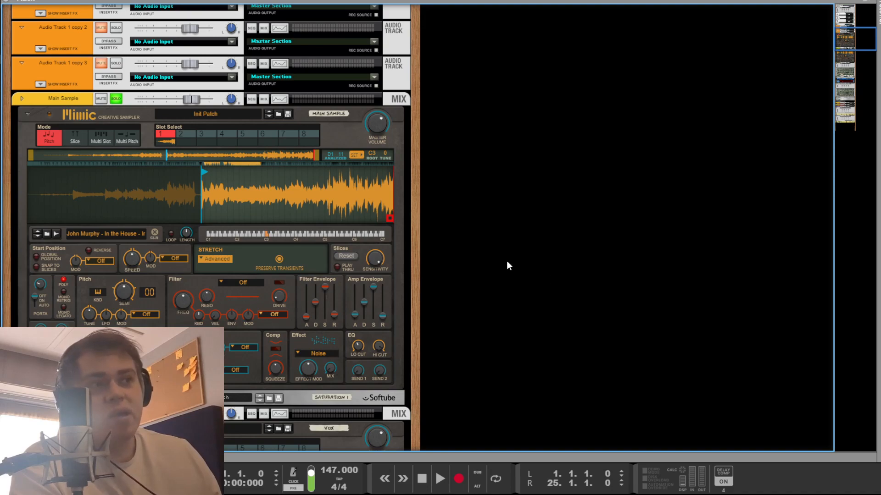
key("F7")
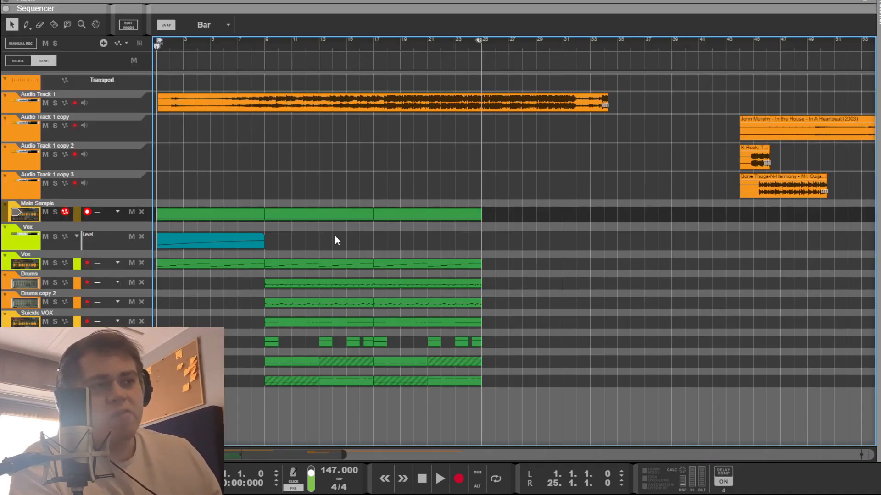
left_click(21, 211)
left_click_drag(204, 68, 44, 17)
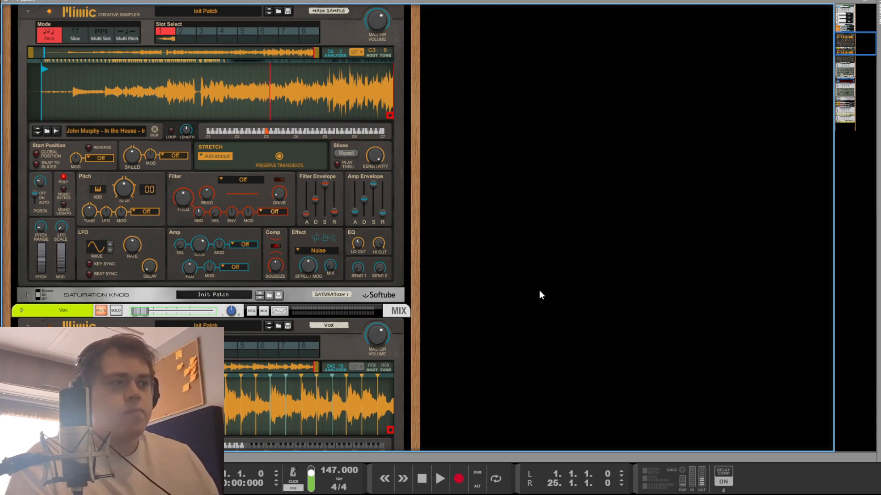
- Try a Lo Cut of 106.9 Hz in the EQ of the Main Sample's Mimic sampler
left_click(357, 249)
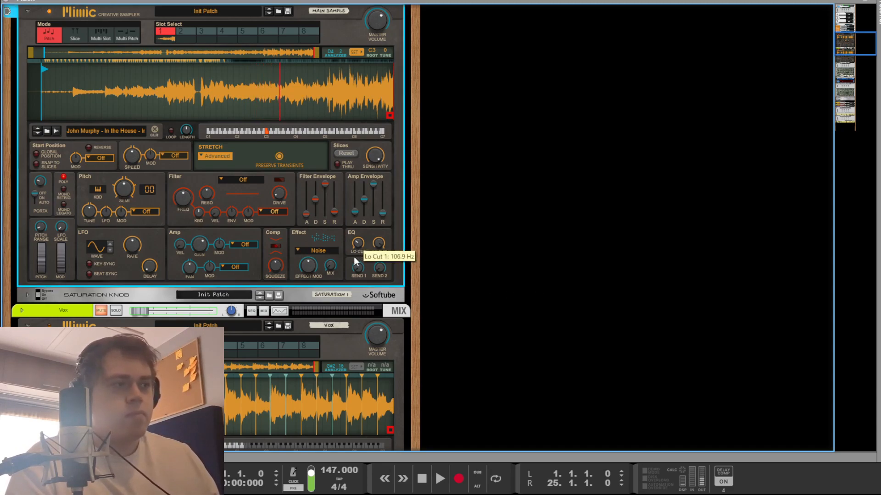
left_click(488, 250)
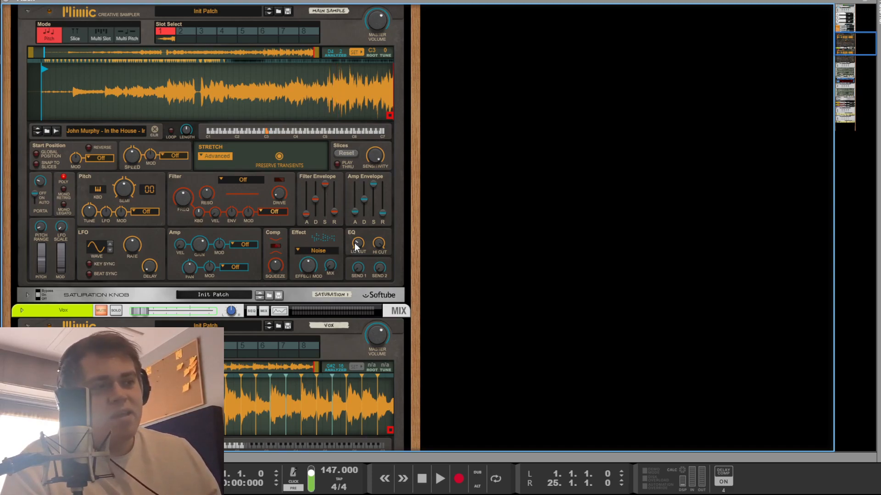
left_click(370, 232)
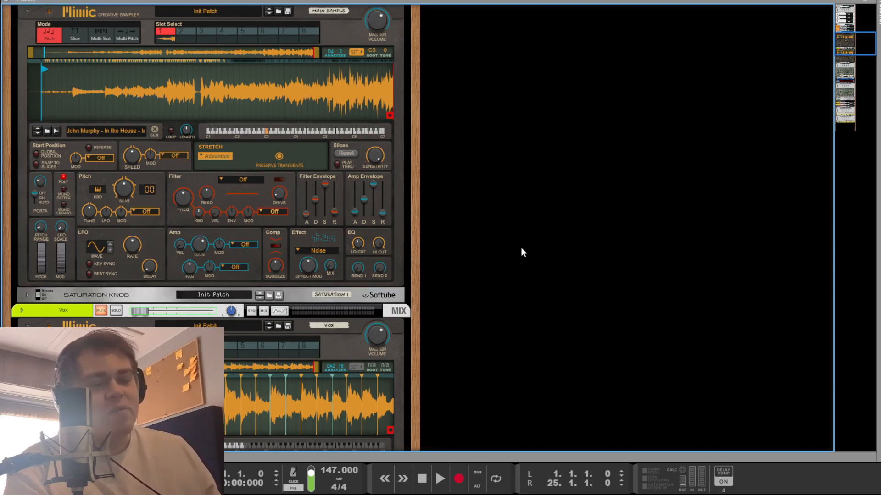
- Check the Main Sample's mixer channel and its Mimic sampler's stretch speed and Lo Cut settings
scroll(522, 251, "up", 3)
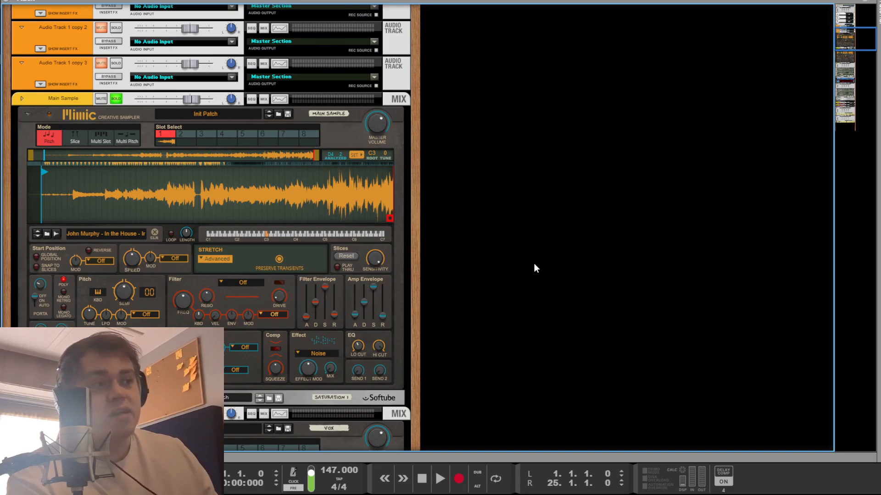
key("F5")
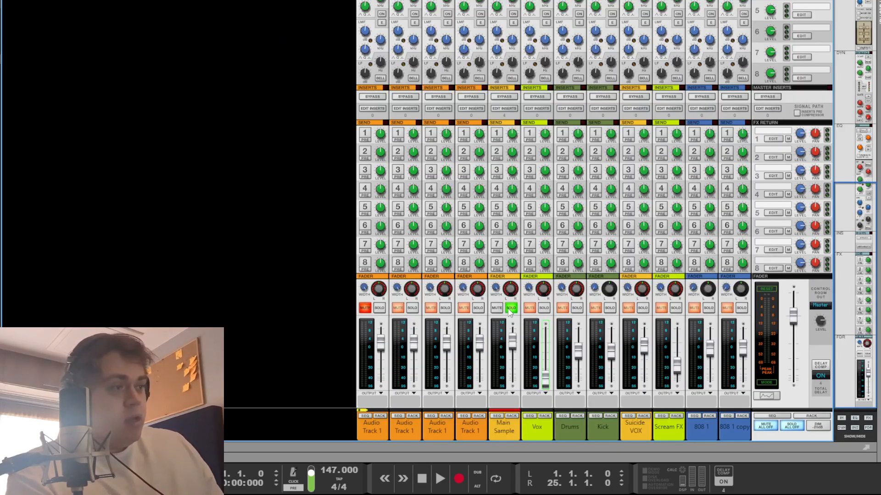
key("F6")
left_click(126, 260)
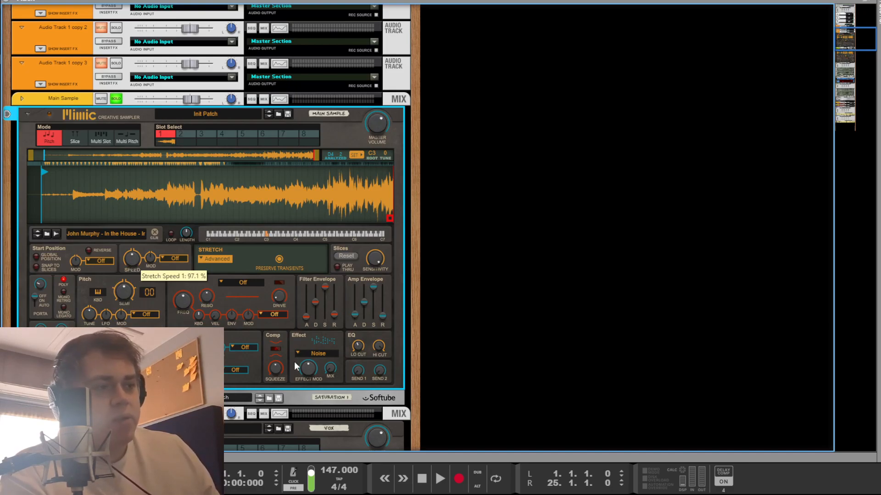
scroll(271, 368, "down", 3)
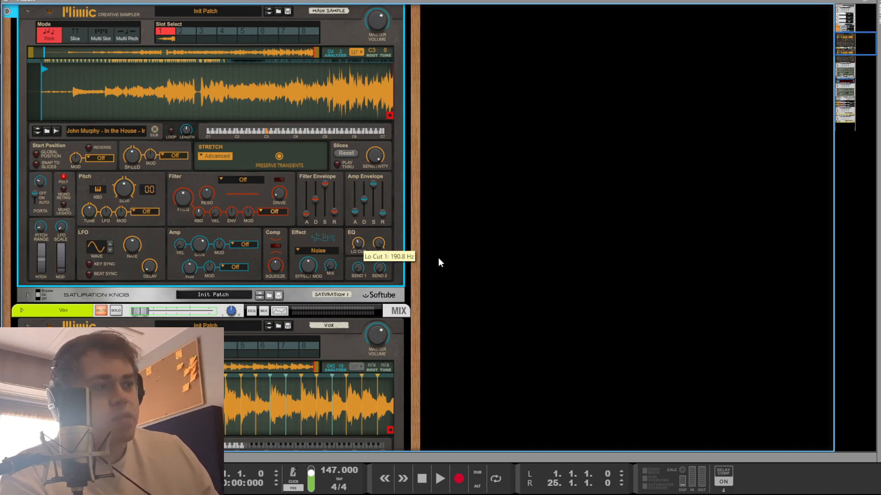
- Unfold the Saturation Knob below the Main Sample sampler, fold it again, and look over the Vox sampler
left_click(28, 295)
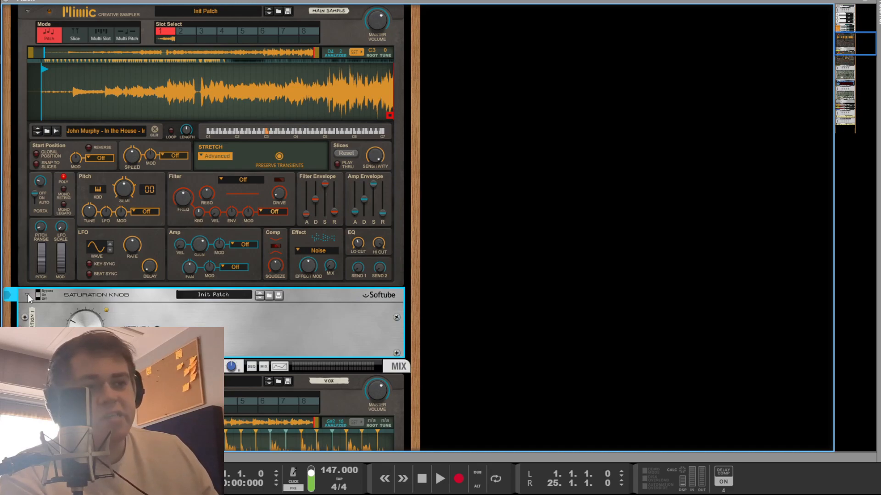
left_click(28, 295)
scroll(461, 319, "down", 3)
scroll(462, 317, "down", 3)
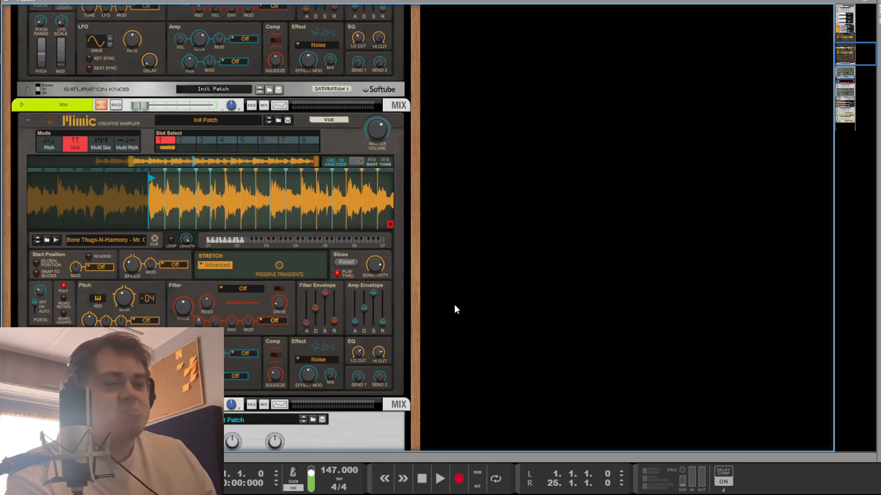
scroll(452, 294, "down", 3)
scroll(451, 278, "up", 3)
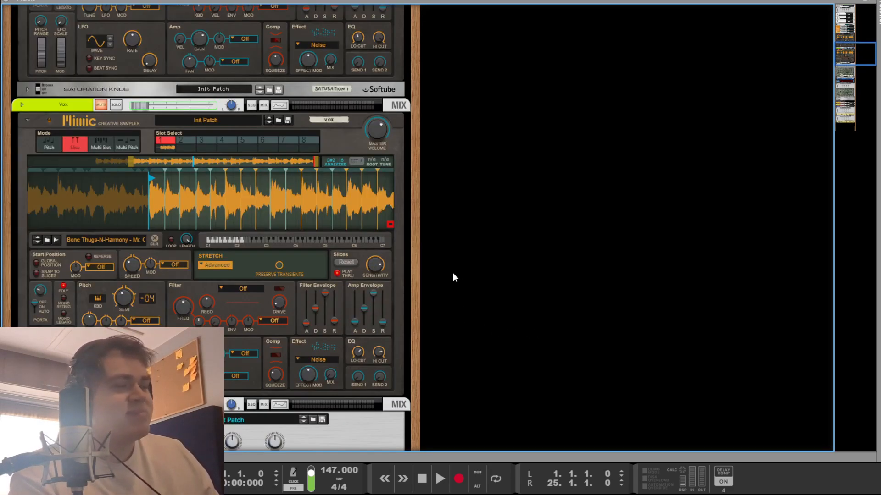
scroll(464, 269, "up", 3)
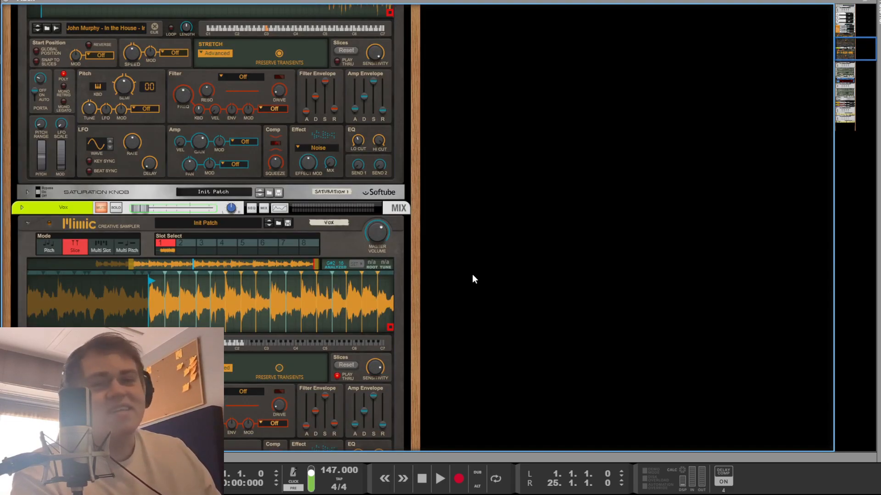
- Play the soloed Main Sample from bar 1, follow its position in the Mimic waveform, and stop playback
key("F5")
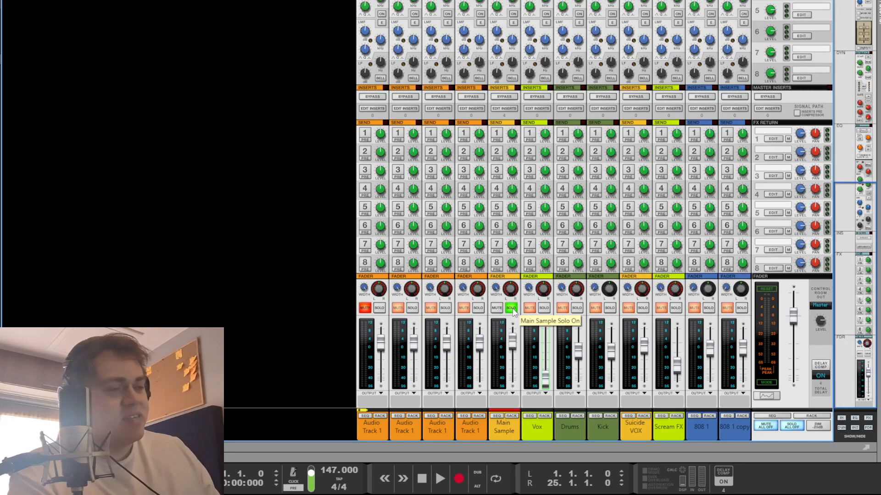
key("space")
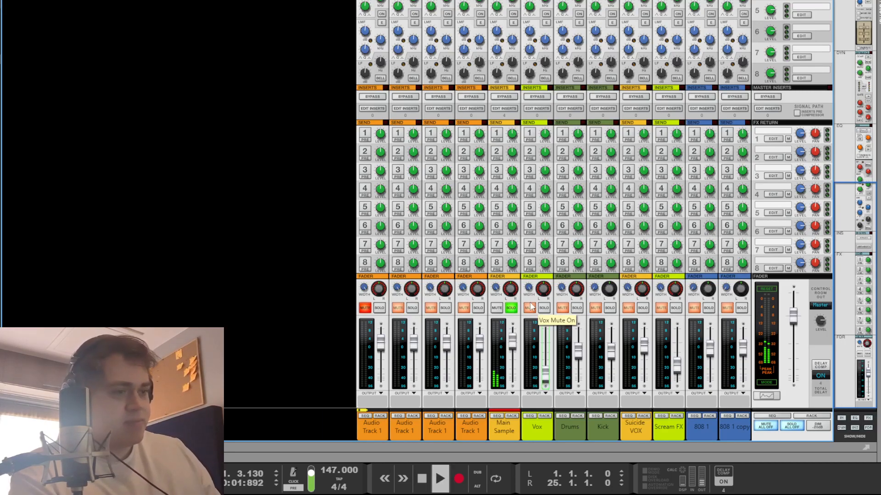
key("F7")
key("F6")
scroll(159, 238, "up", 2)
scroll(128, 166, "up", 1)
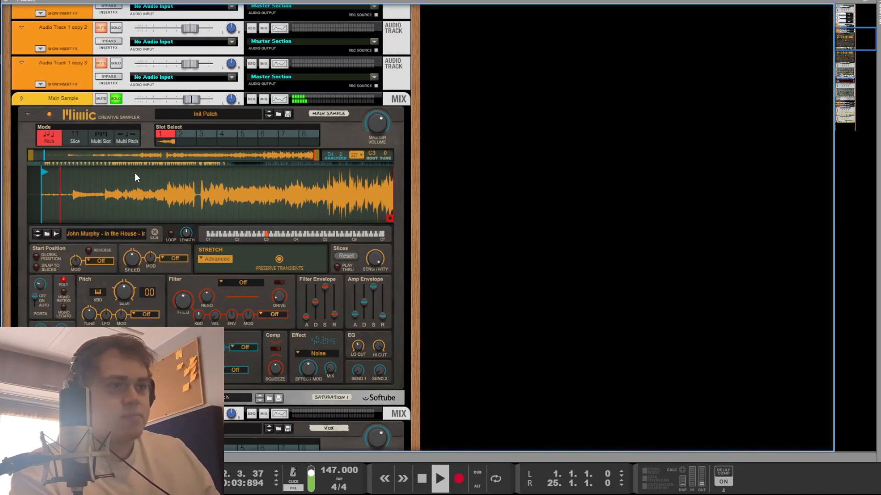
scroll(134, 172, "down", 1)
key("space")
- Move the Main Sample's start marker to the louder section midway through the waveform and play it
scroll(57, 119, "up", 1)
left_click(49, 168)
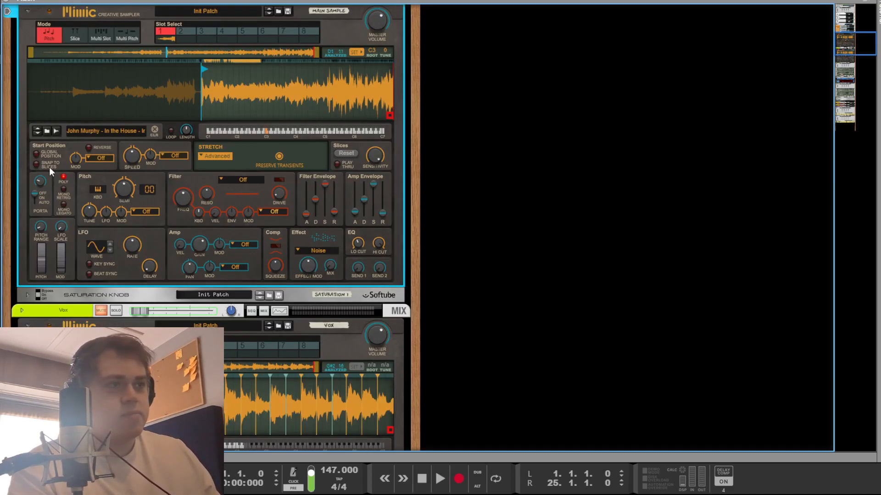
key("space")
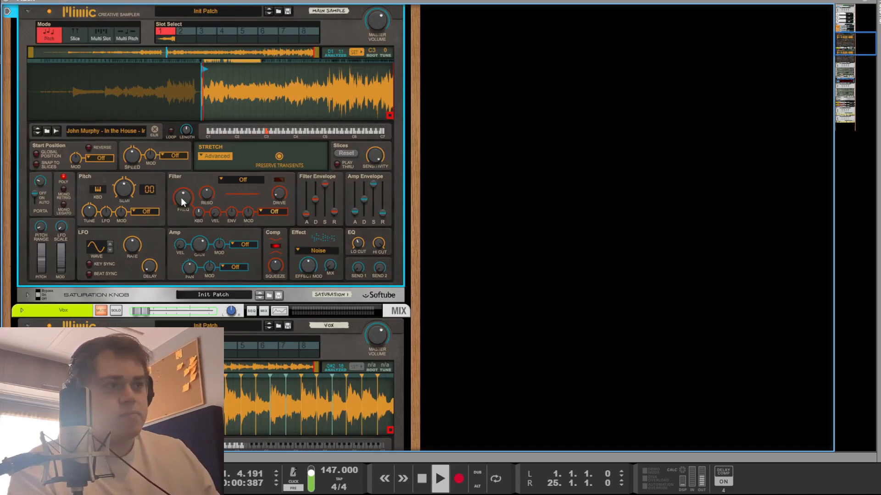
- Stop playback, turn off solo on the Main Sample channel, and solo the Vox channel
key("F7")
left_click(378, 298)
key("F5")
key("space")
left_click(511, 308)
left_click(544, 308)
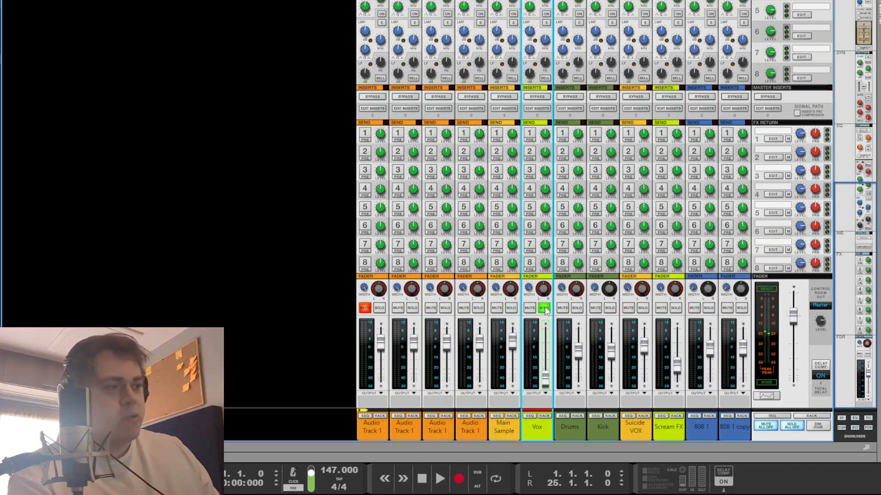
- Play the soloed Vox from bar 9 and examine its sliced waveform zoomed in within the Mimic sampler
key("F6")
key("F7")
left_click(263, 46)
key("space")
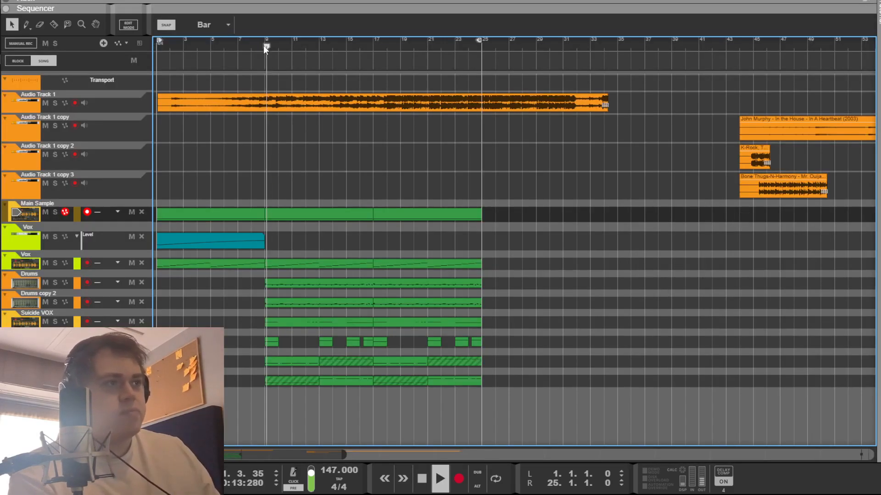
key("F6")
scroll(243, 299, "down", 5)
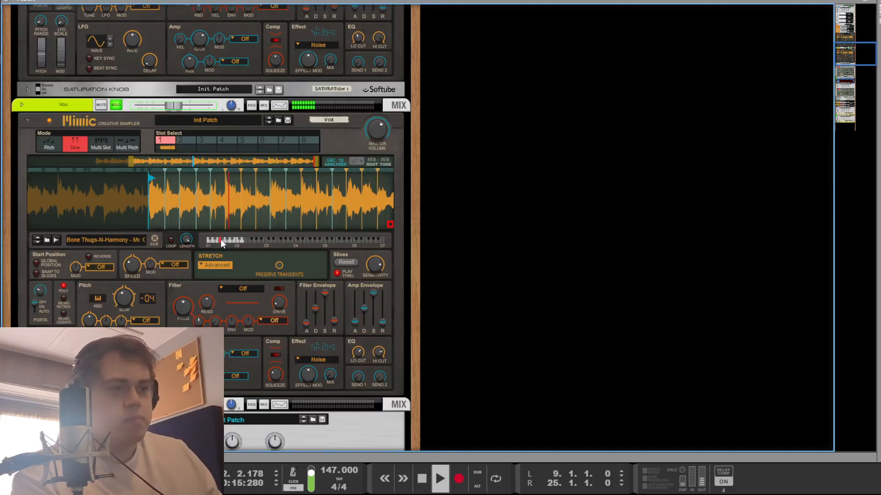
left_click(334, 207)
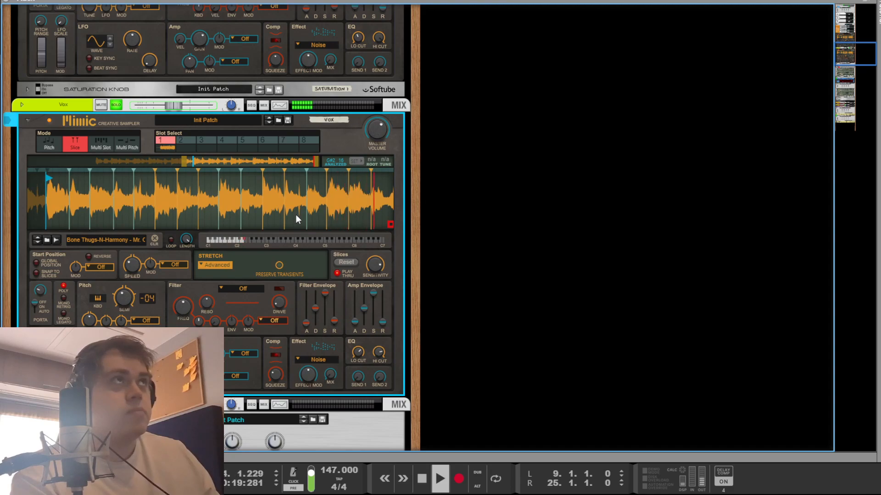
key("space")
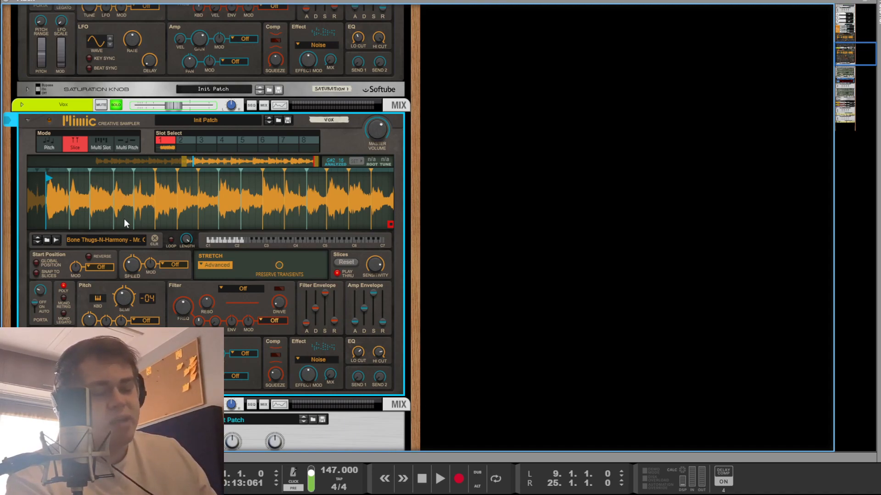
key("space")
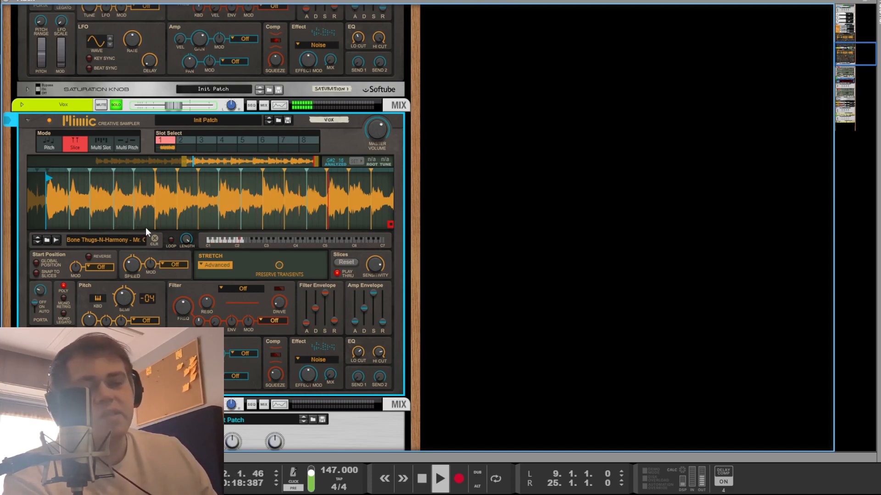
key("space")
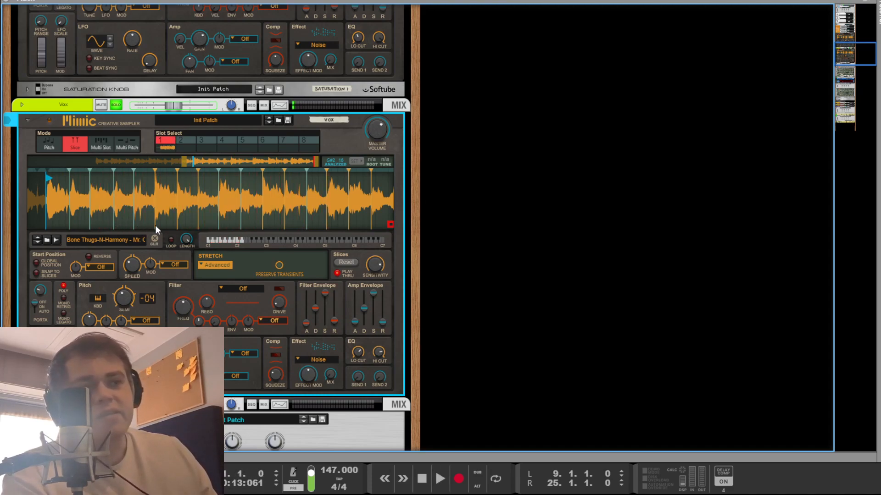
- Compare the Vox playback from bar 9 with Play Thru switched off and back on in its Mimic sampler
left_click(337, 273)
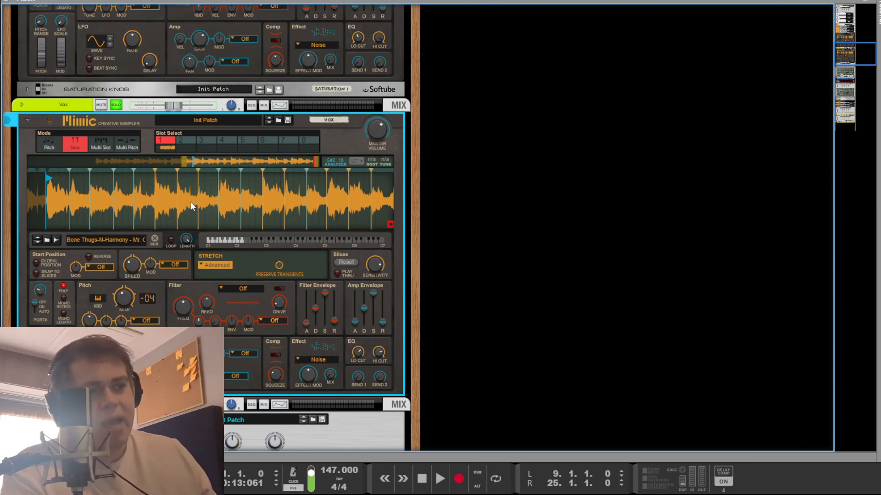
key("space")
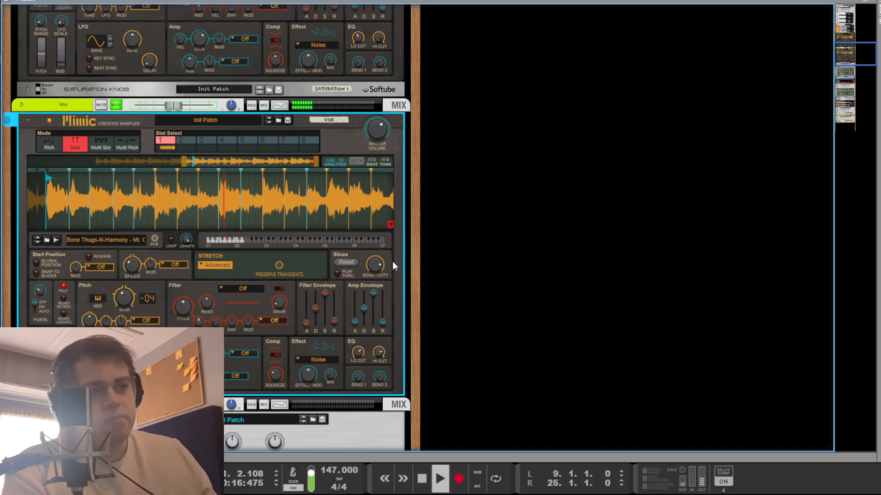
left_click(337, 274)
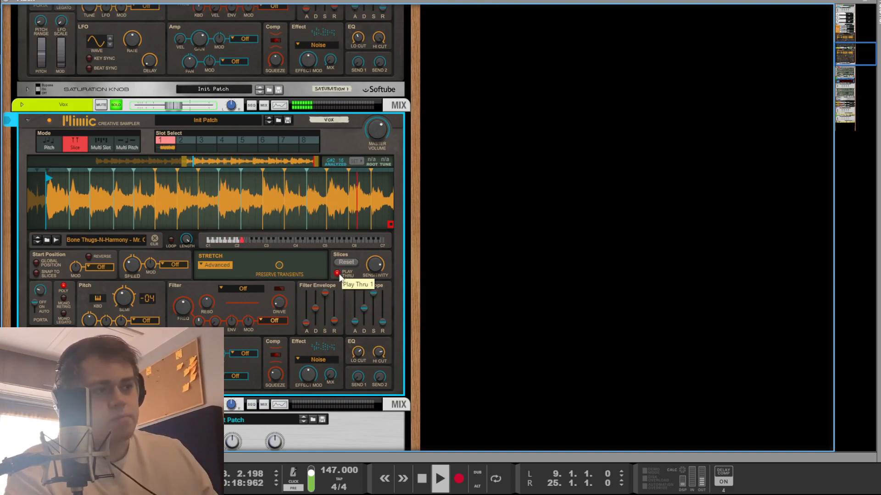
left_click(499, 296)
key("space")
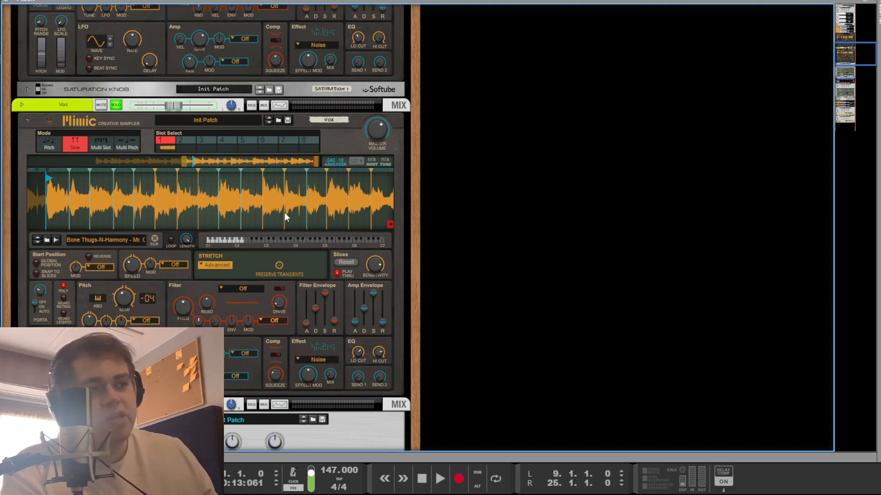
- Open the Vox clip at bar 9 in the sequencer, examine its stepped note pattern during playback, and close the clip
key("F7")
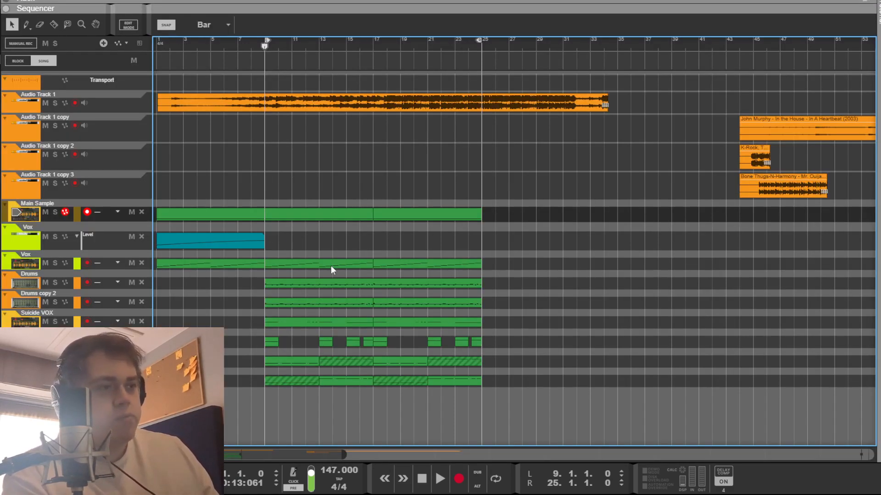
double_click(289, 263)
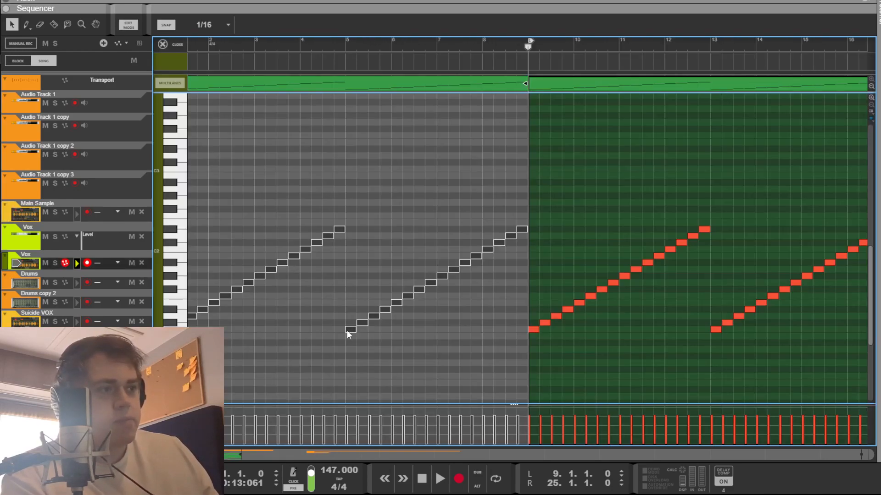
scroll(527, 247, "right", 8)
scroll(527, 248, "left", 1)
scroll(281, 364, "left", 1)
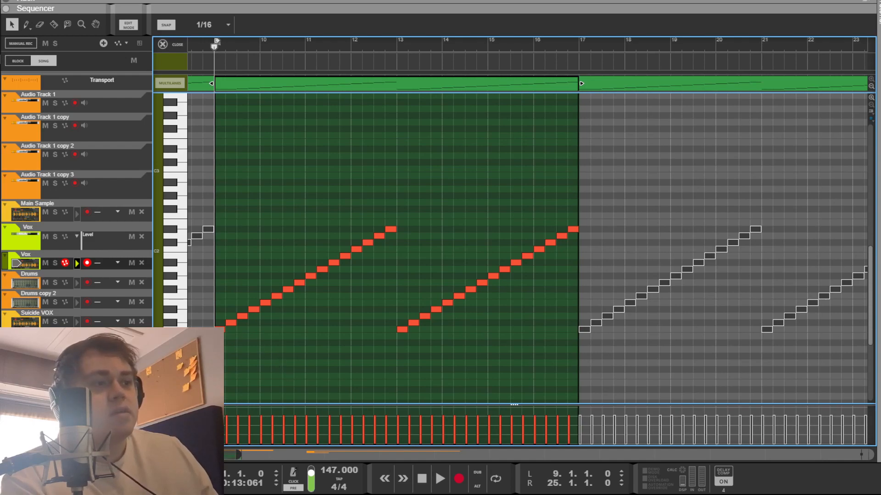
key("space")
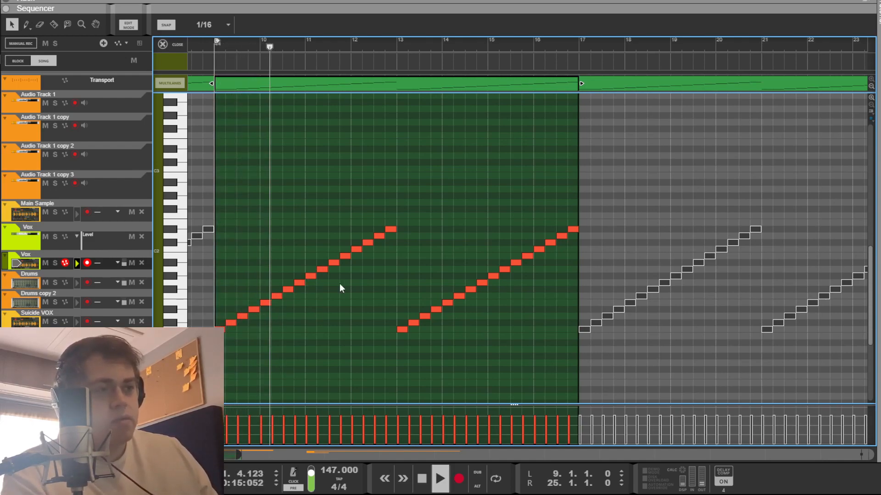
key("space")
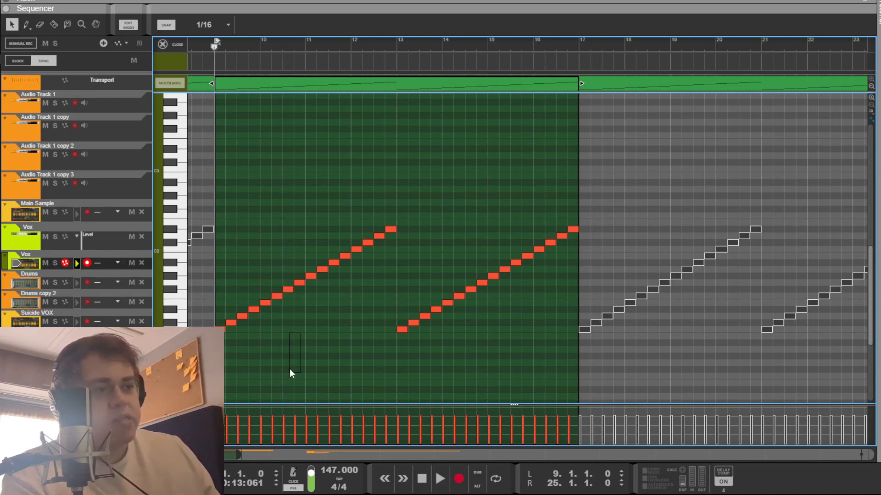
key("ctrl+e")
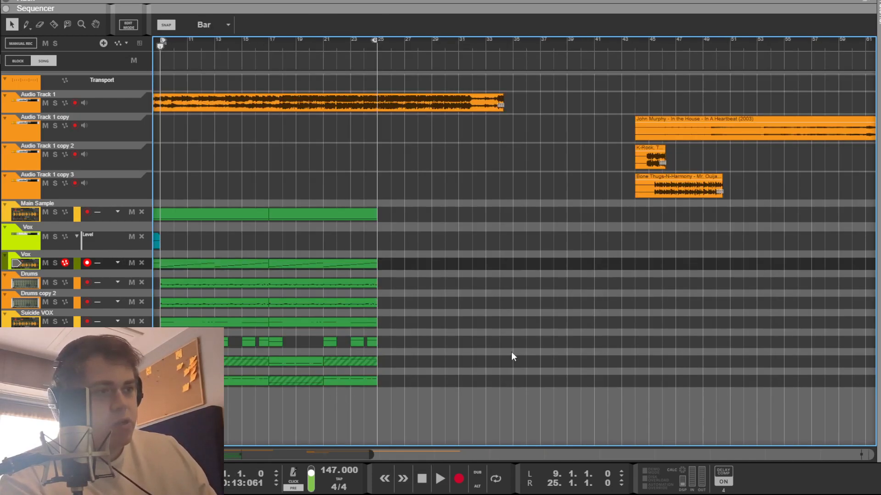
- Turn off solo on the Vox channel and solo the Drums and Kick channels in the mixer
key("F6")
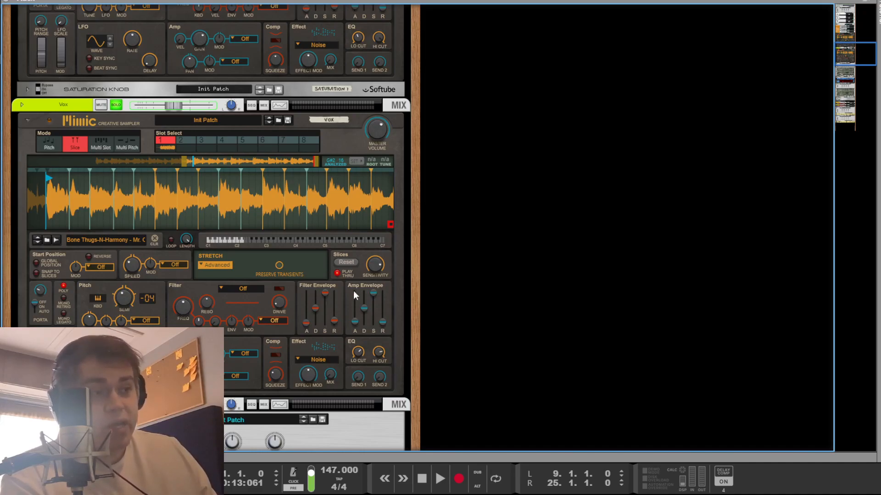
scroll(298, 274, "down", 3)
key("F5")
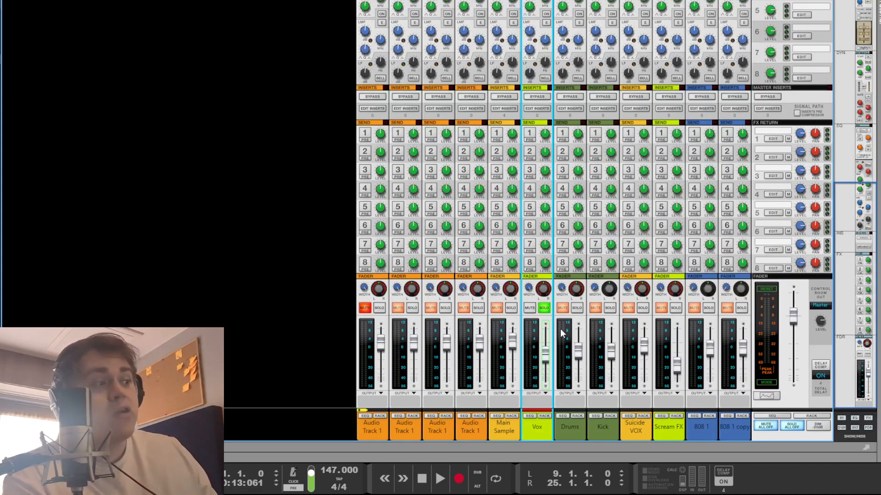
left_click(544, 309)
left_click(576, 308)
left_click(610, 309)
- Play the soloed Drums and Kick and examine their Redrum, Saturation Knob, FreeClip and RV7000 devices in the rack
key("F7")
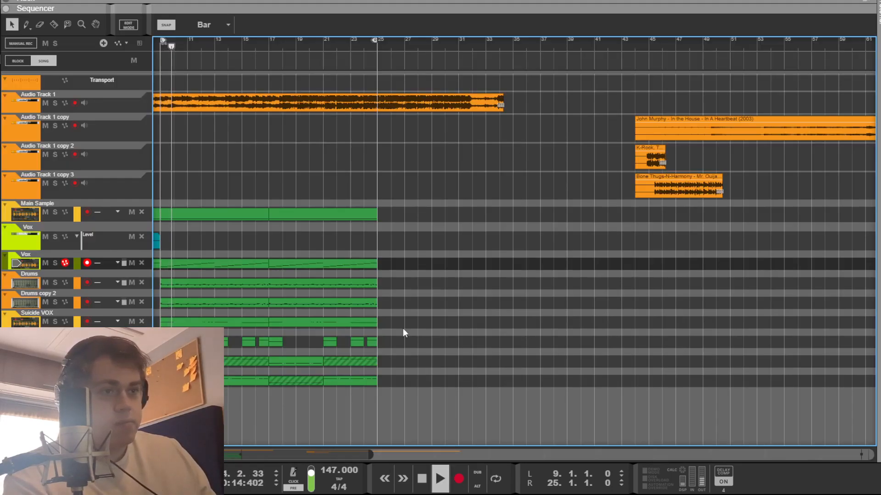
key("F6")
scroll(293, 310, "down", 5)
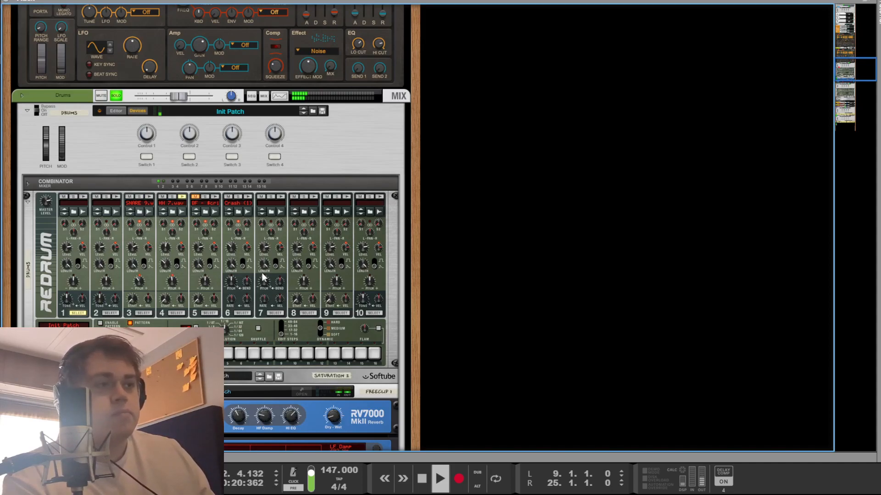
key("space")
scroll(257, 270, "down", 3)
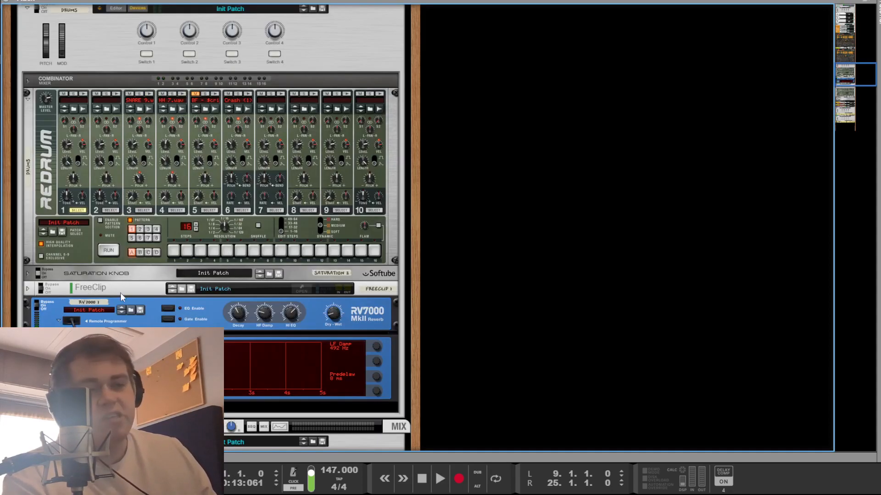
scroll(431, 289, "down", 9)
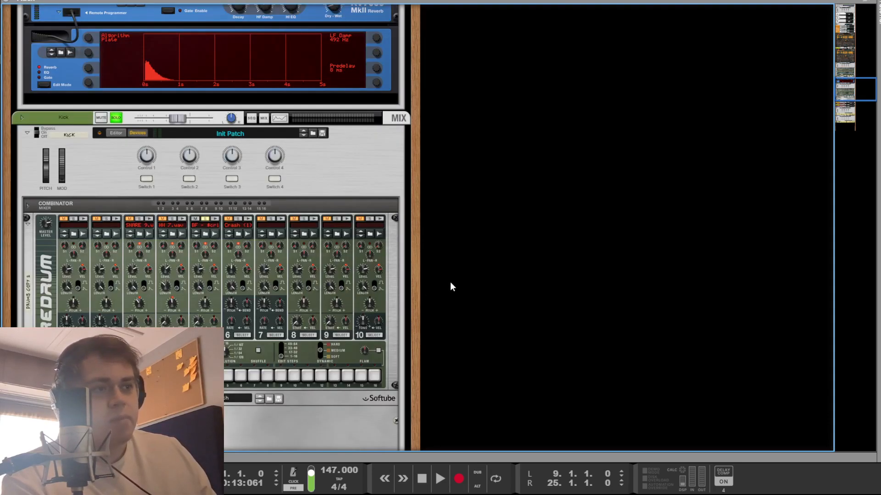
scroll(177, 262, "down", 6)
scroll(168, 263, "up", 6)
scroll(167, 257, "up", 9)
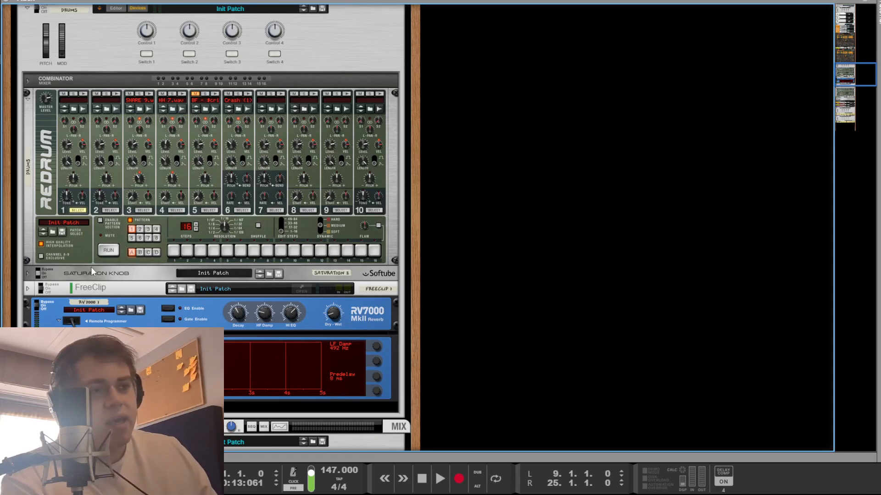
left_click(86, 292)
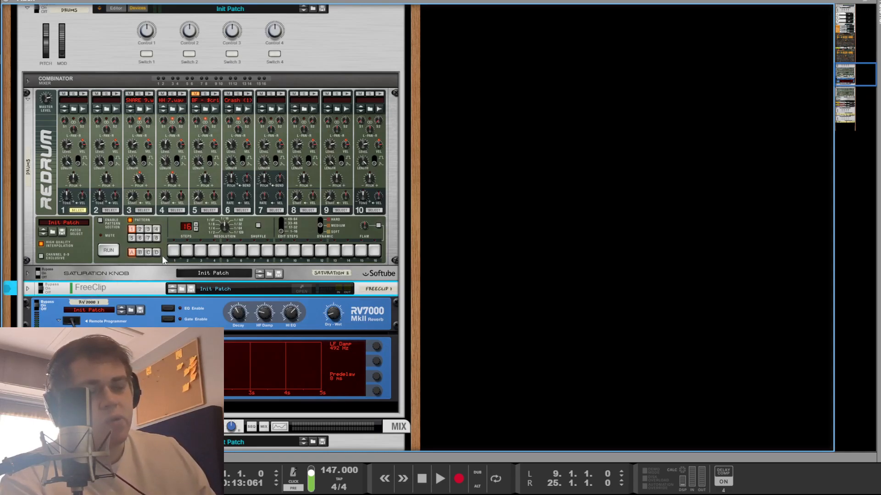
- Examine the master section's effect chain in the rack, then the Suicide VOX and Scream FX devices
key("F5")
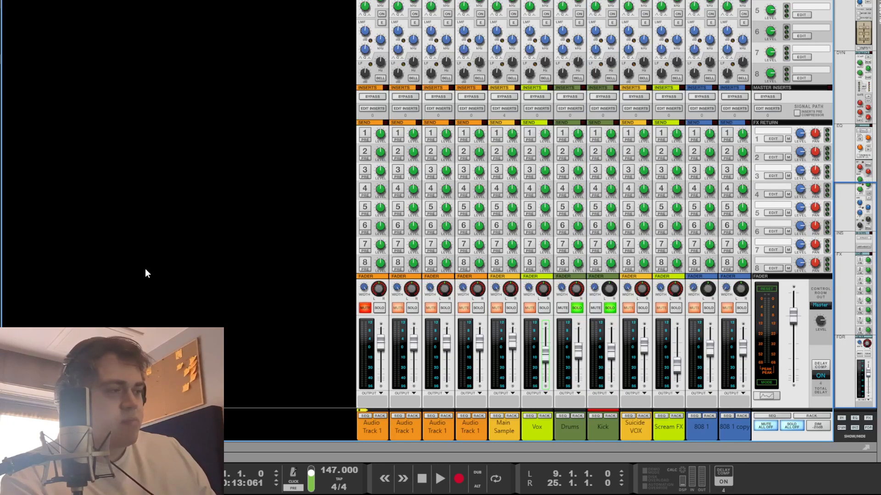
key("F6")
scroll(273, 263, "up", 10)
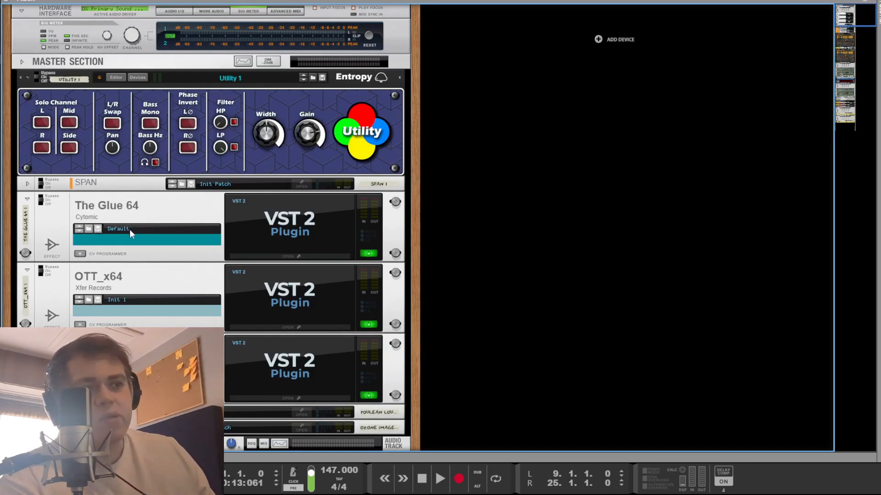
scroll(132, 228, "down", 3)
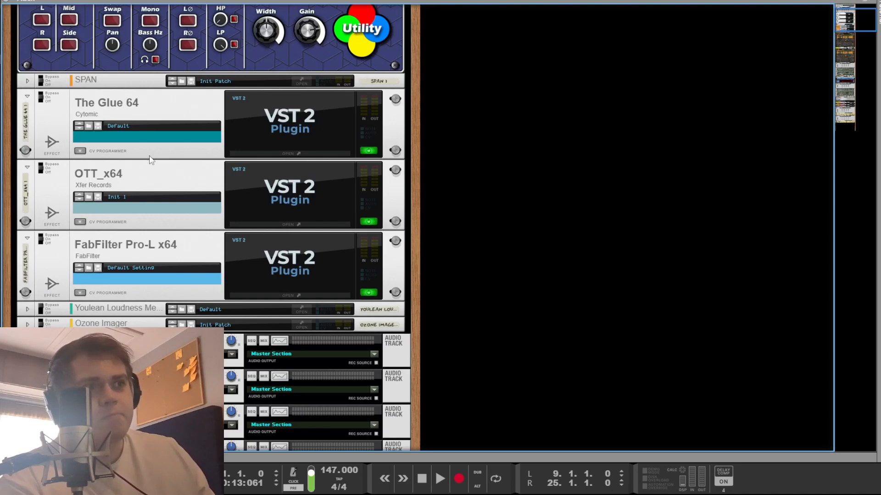
scroll(180, 207, "down", 8)
scroll(245, 245, "down", 5)
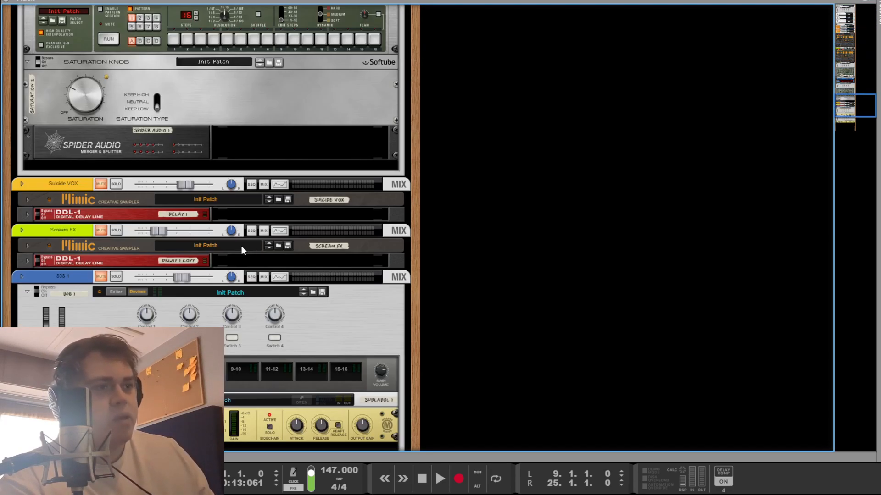
- Turn off solo on the Kick and Drums channels and solo the Suicide VOX channel
key("F5")
left_click(610, 310)
left_click(576, 308)
left_click(643, 309)
- Play the soloed Suicide VOX, unfold its Mimic sampler to examine the waveform, and stop playback
key("space")
key("F6")
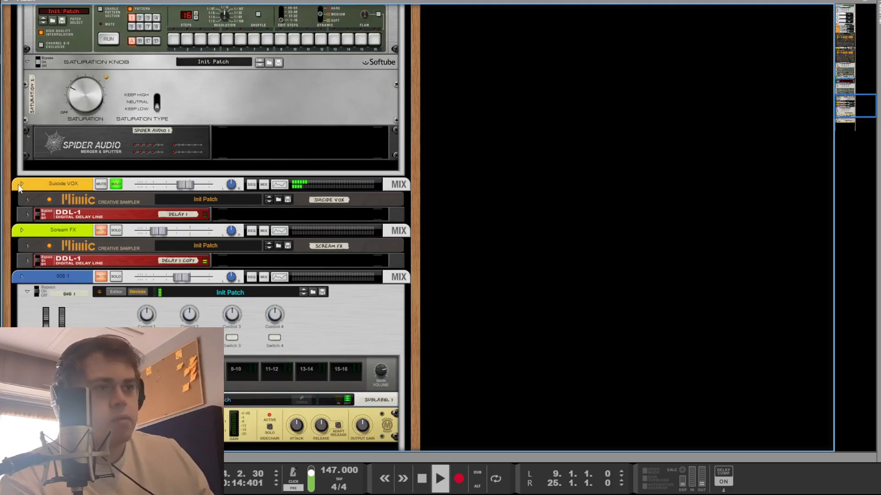
left_click(28, 199)
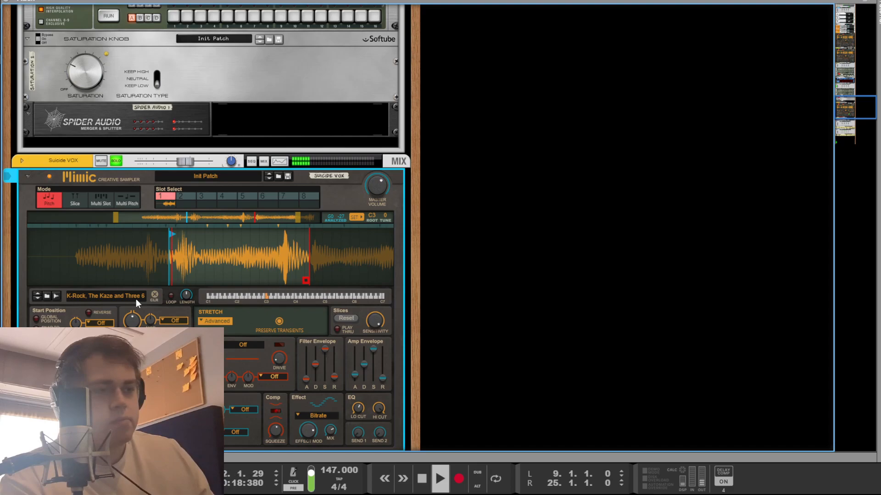
key("F7")
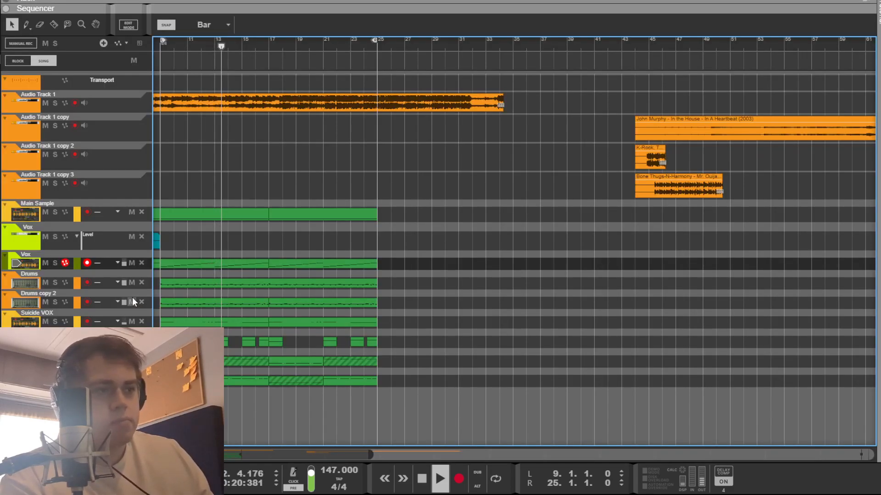
key("space")
- Turn off solo on the Suicide VOX channel, play the full mix from bar 9, and stop playback
key("F5")
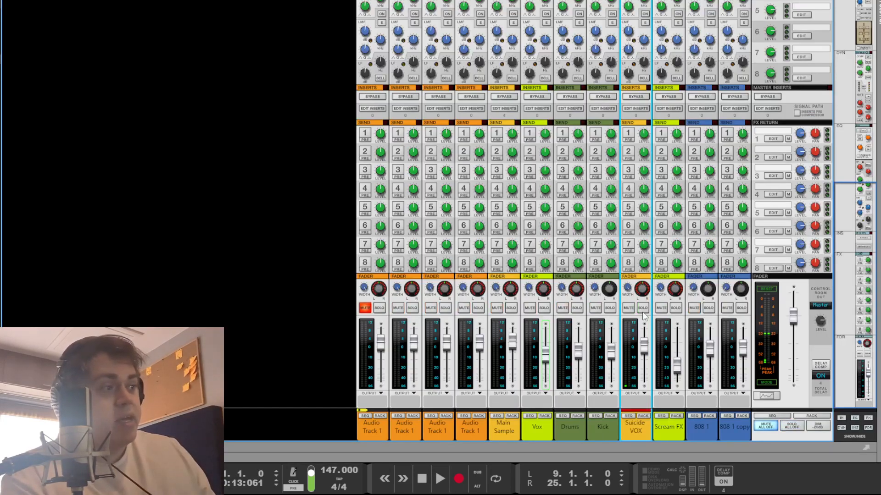
key("F7")
key("space")
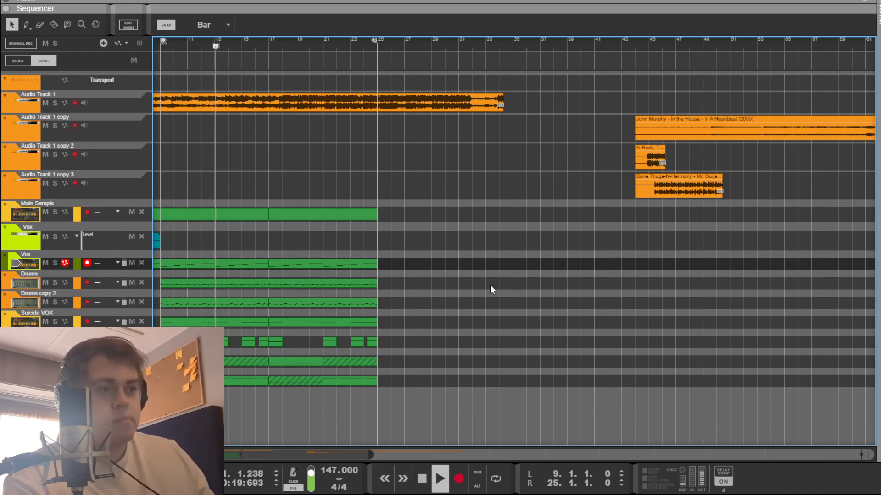
key("space")
- Solo the Scream FX channel, play it from bar 12, and stop playback
key("F5")
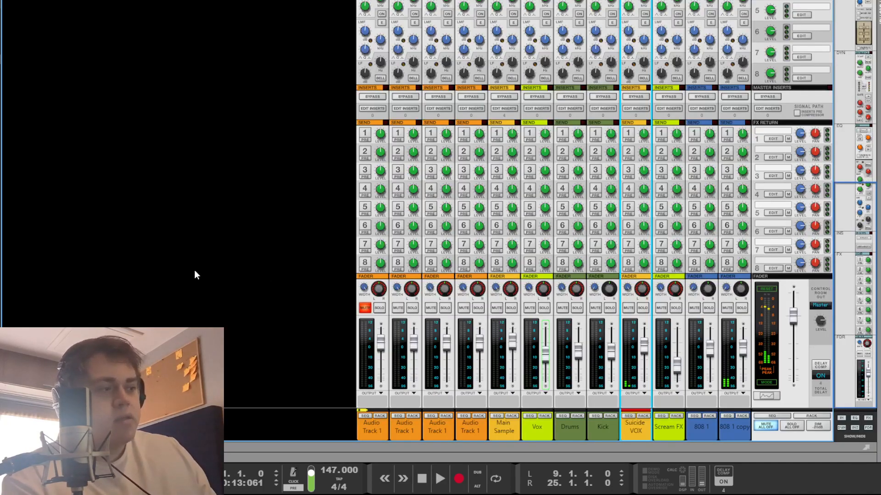
left_click(675, 308)
left_click(208, 272)
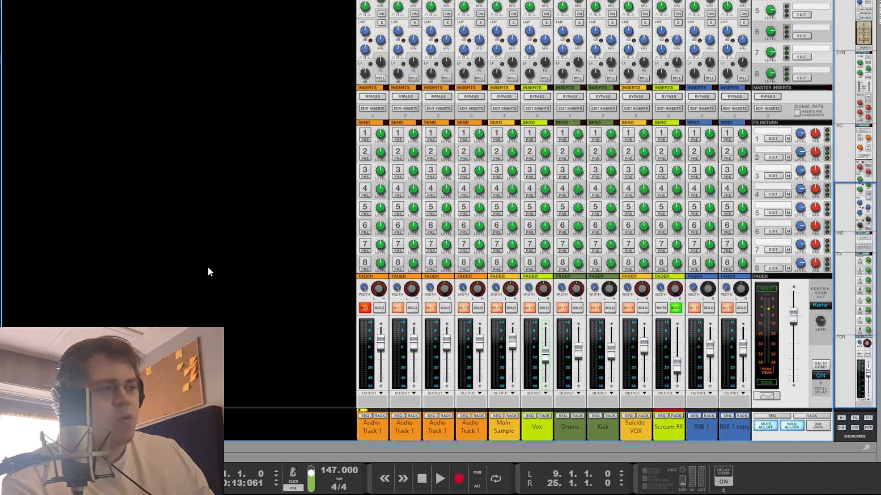
key("F7")
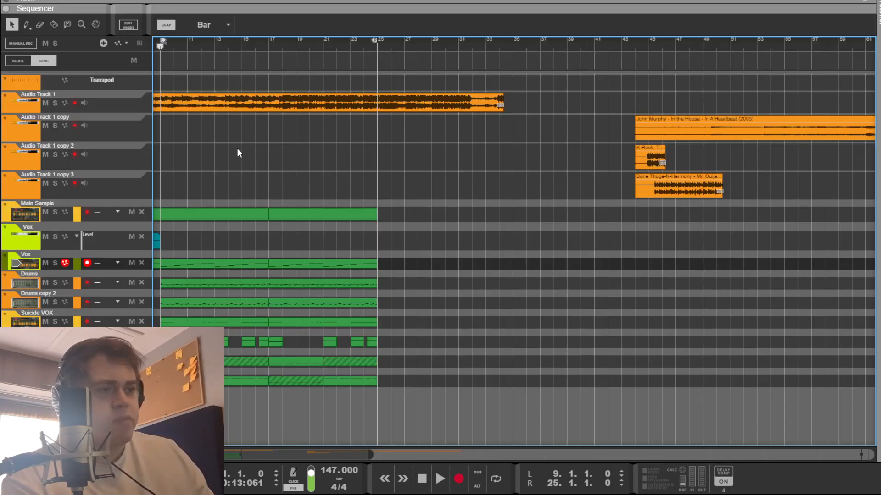
left_click(205, 46)
key("space")
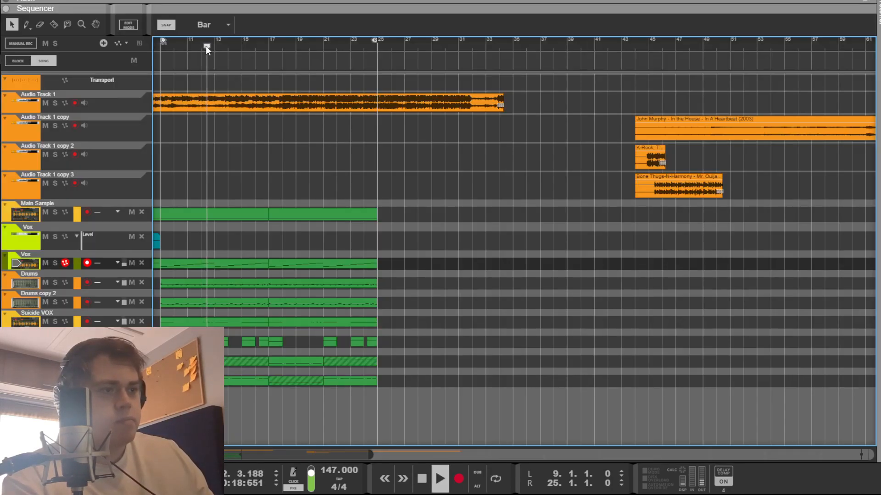
key("space")
- Turn off solo on the Scream FX and Suicide VOX channels
key("F5")
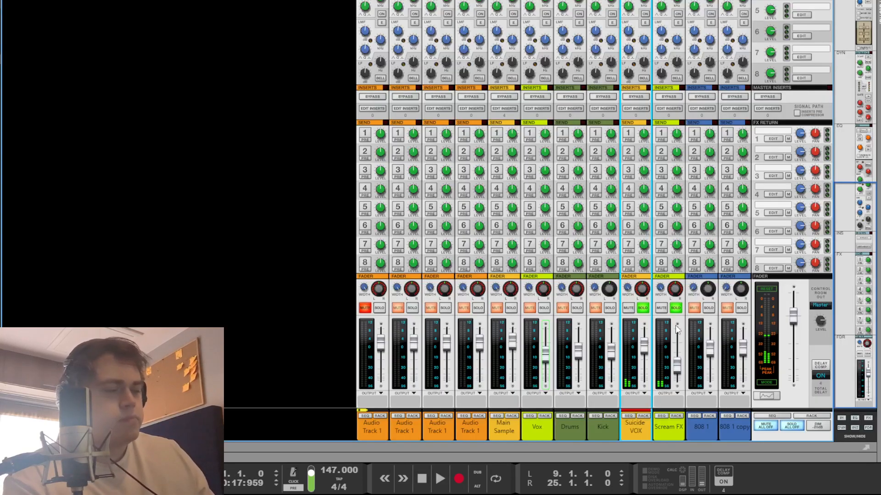
left_click(676, 309)
left_click(643, 308)
key("F6")
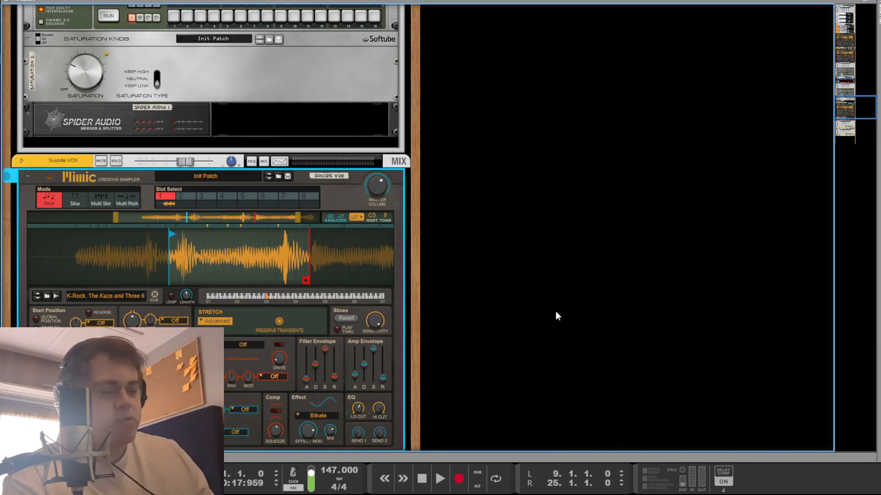
key("F5")
- Play the beat from bar 13 in the sequencer and stop playback
key("F7")
left_click(216, 46)
key("space")
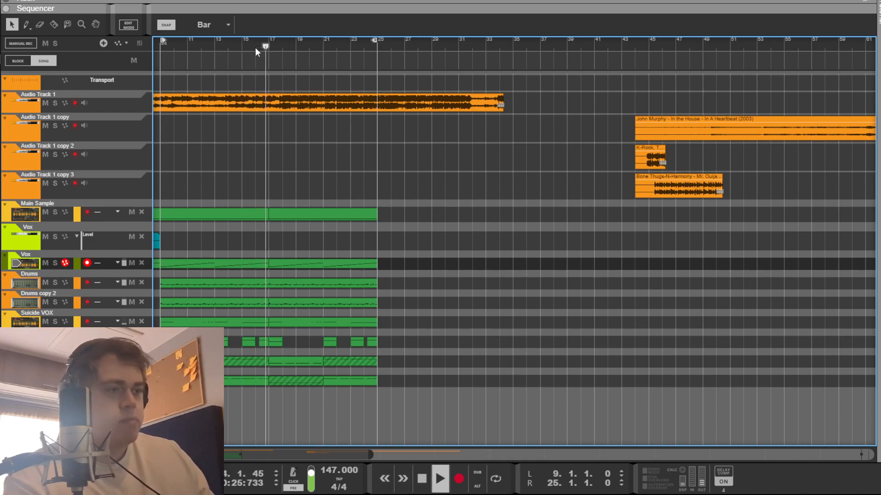
key("space")
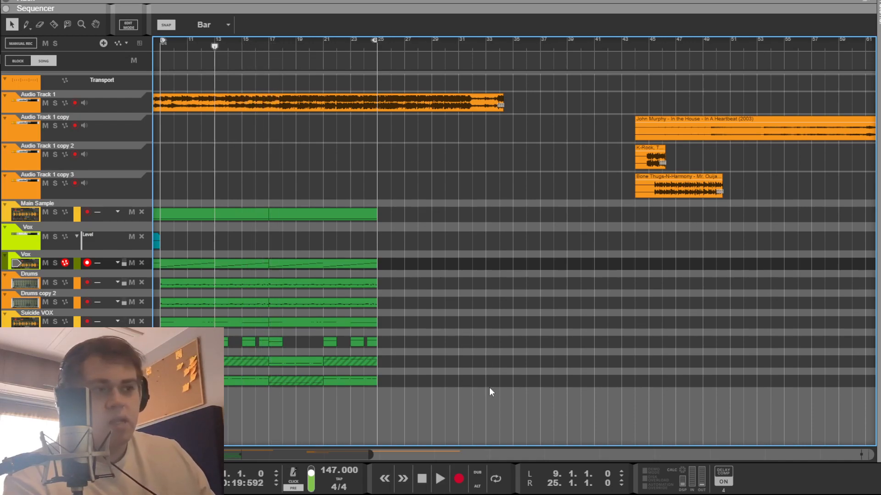
- Compare the mixer's 808 1 and 808 1 copy channels with their clips between bars 9 and 25 in the sequencer
key("F5")
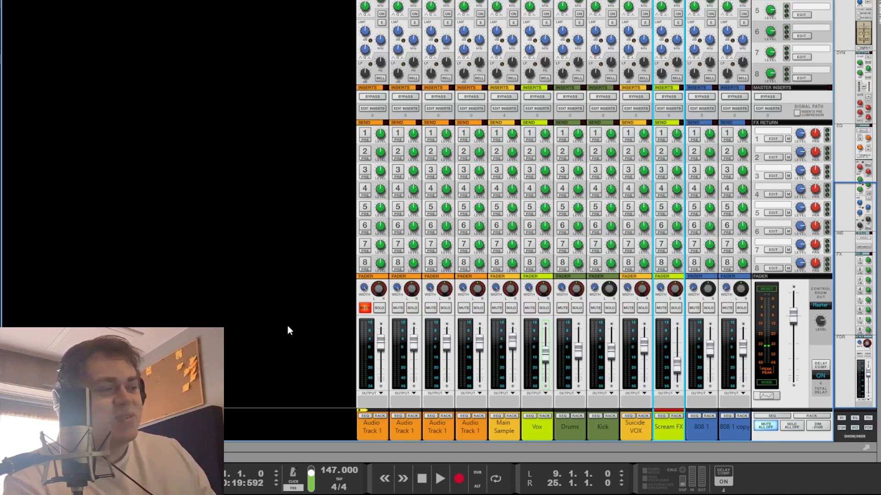
key("F7")
left_click_drag(266, 454, 237, 454)
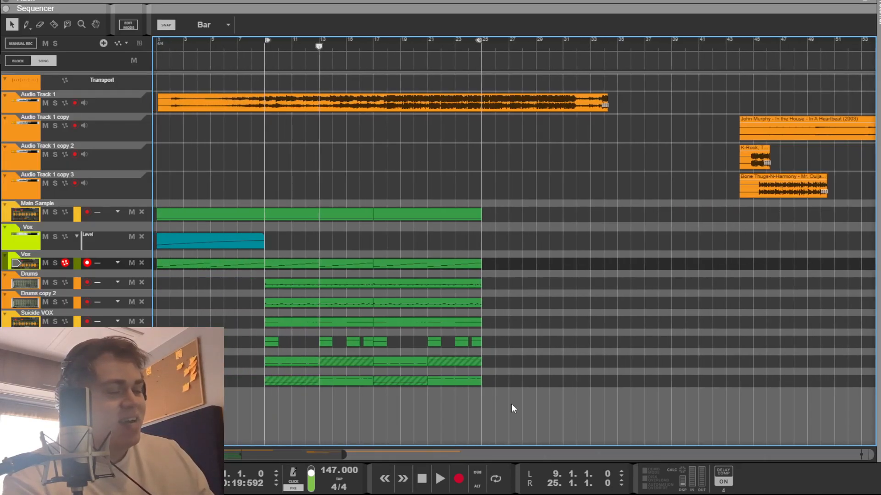
key("F5")
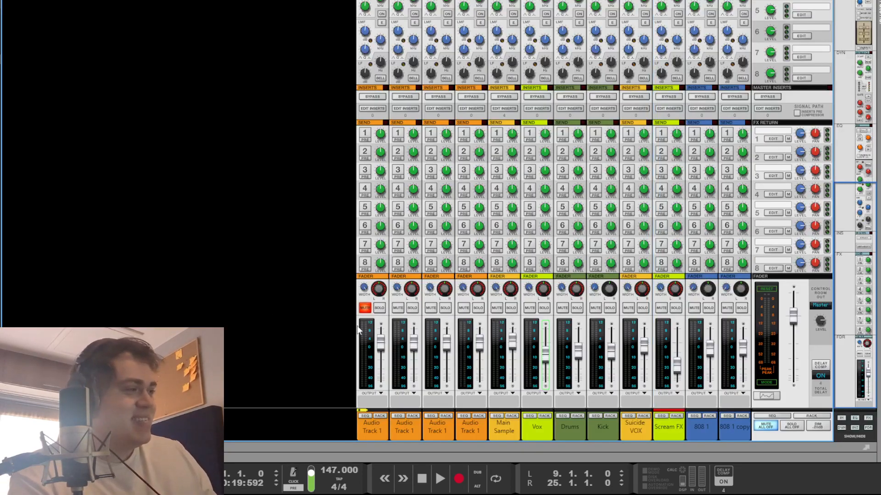
mouse_move(710, 353)
key("F7")
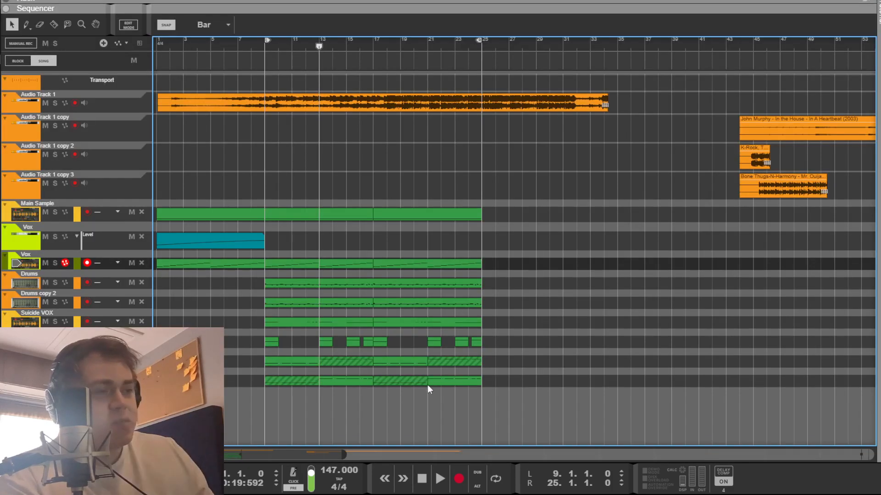
left_click_drag(285, 400, 531, 354)
left_click(531, 353)
key("F5")
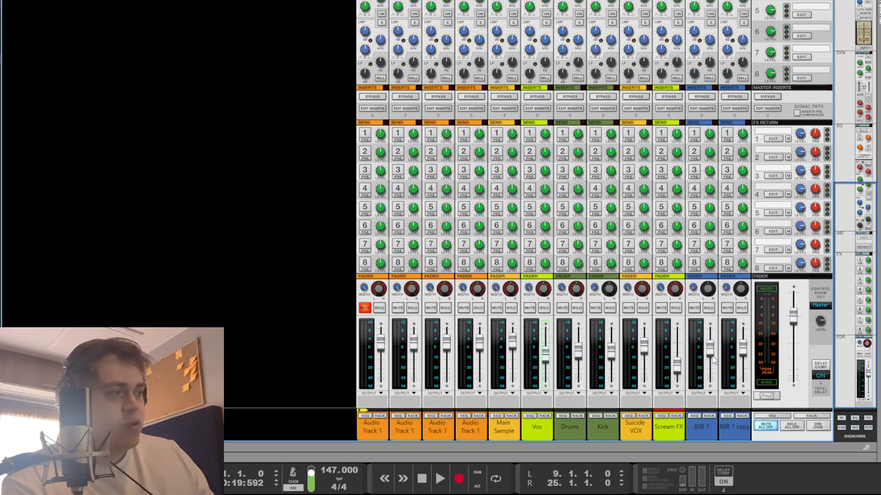
key("F7")
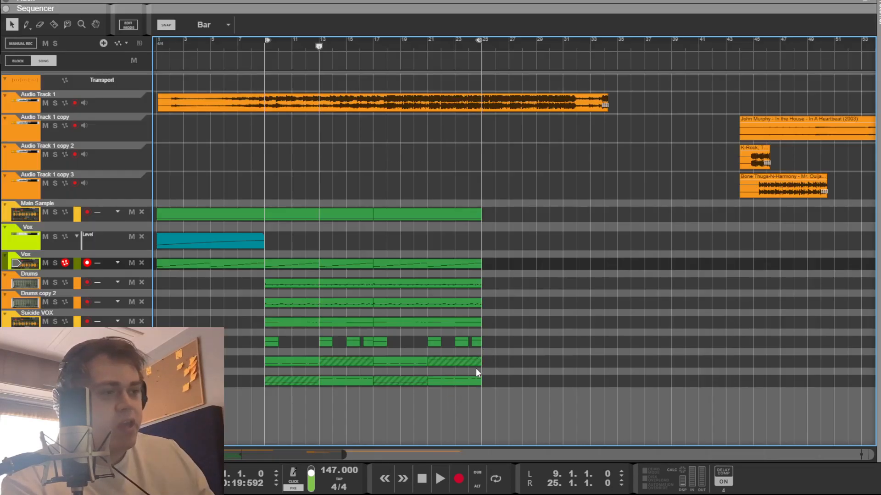
- Play the beat from bar 13 while viewing the 808 Combinators in the rack, and open and close the 808 1 SubLabXL instrument
key("space")
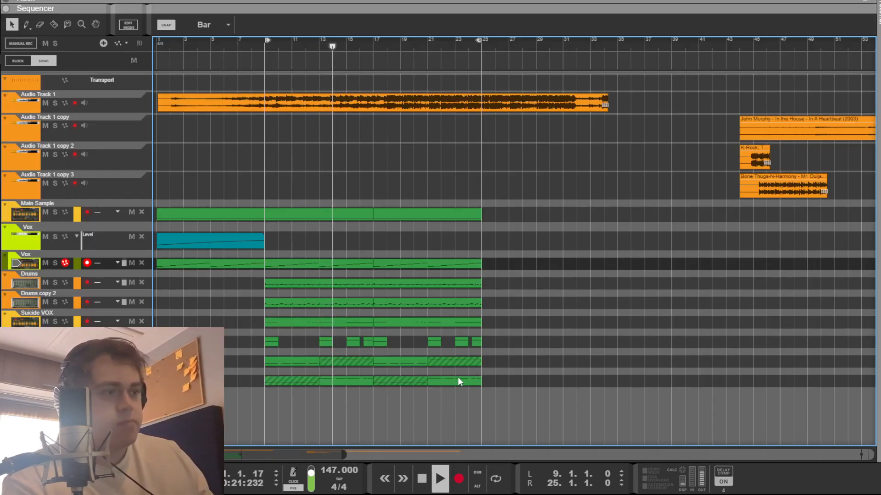
key("F5")
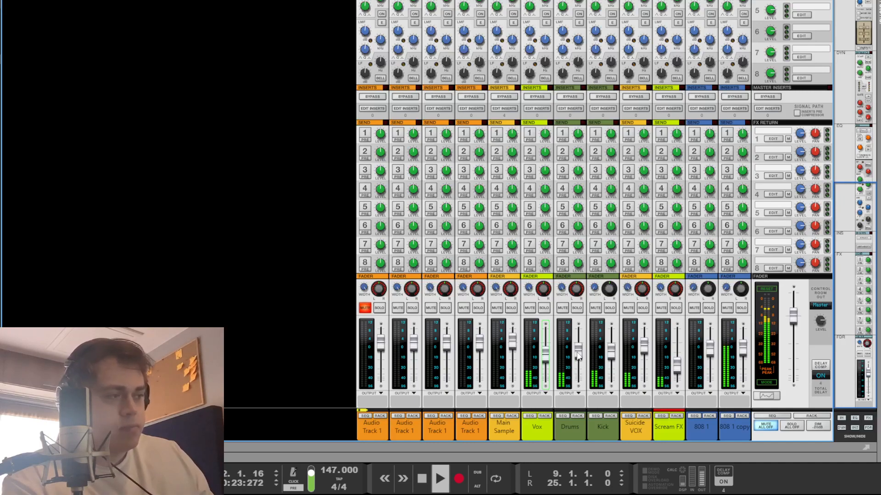
key("F6")
scroll(308, 299, "down", 10)
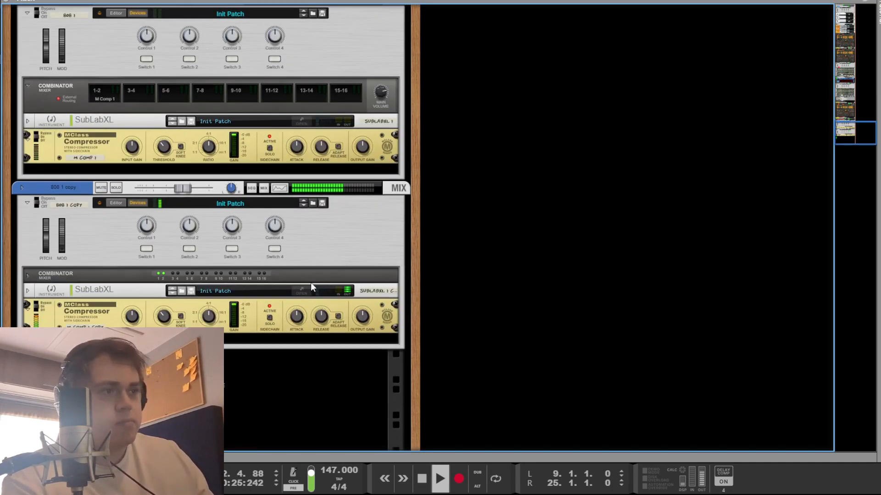
scroll(443, 289, "up", 3)
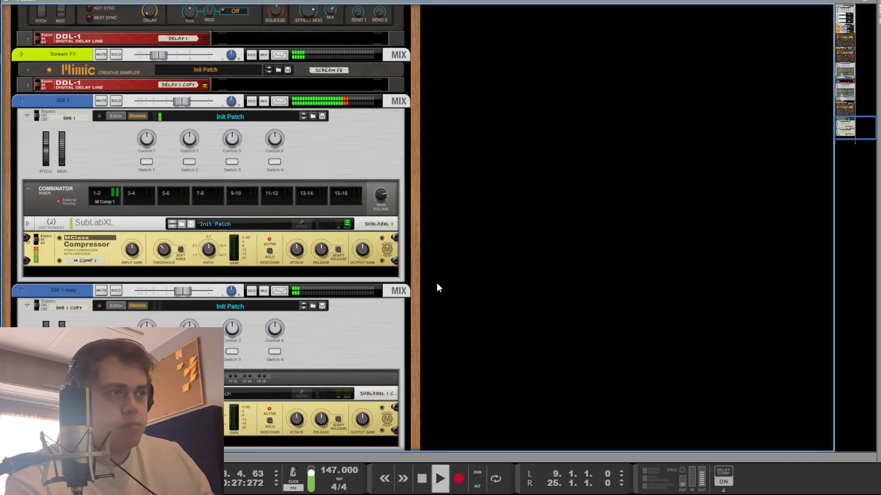
left_click(303, 224)
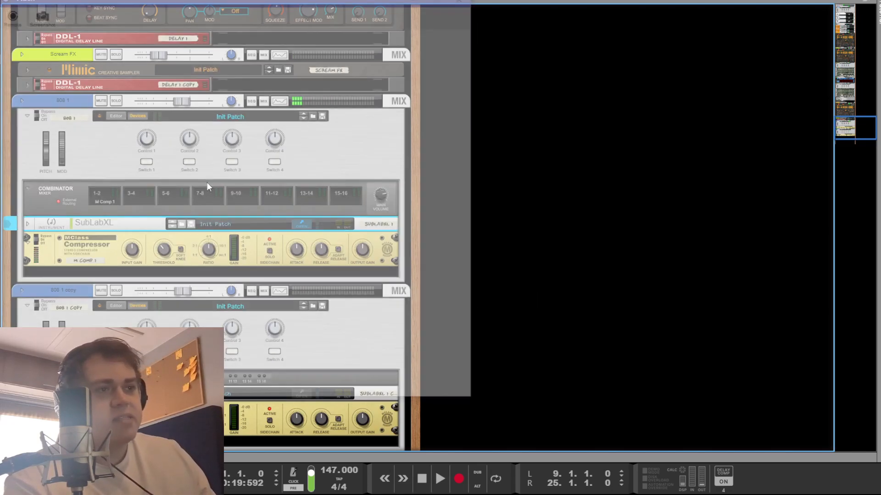
left_click(613, 235)
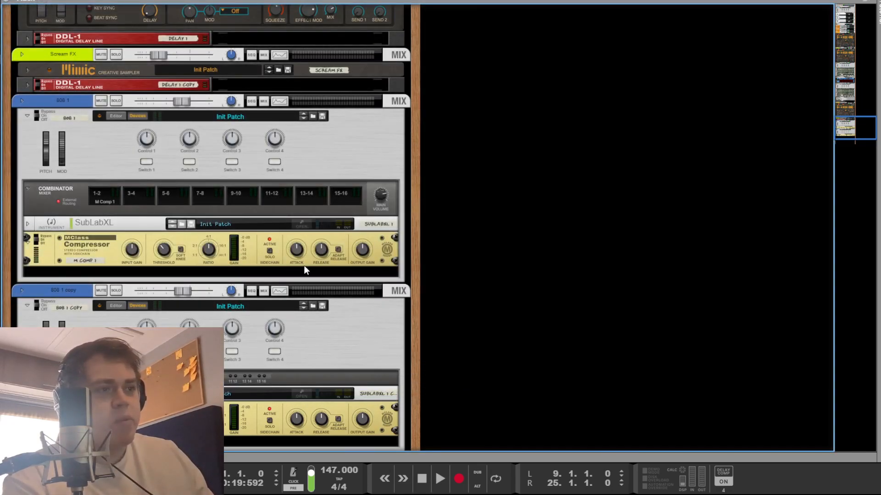
- Examine the 808 1 compressor's cabling on the back of the rack and return to the sequencer
key("Tab")
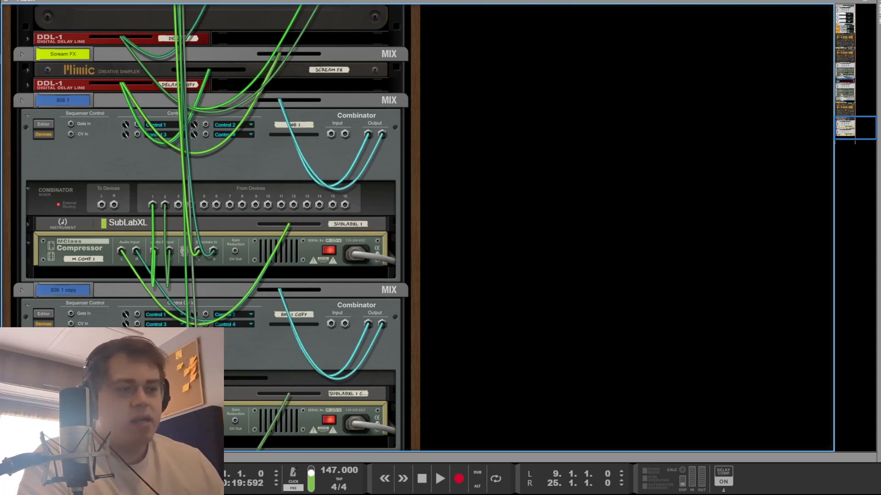
key("Tab")
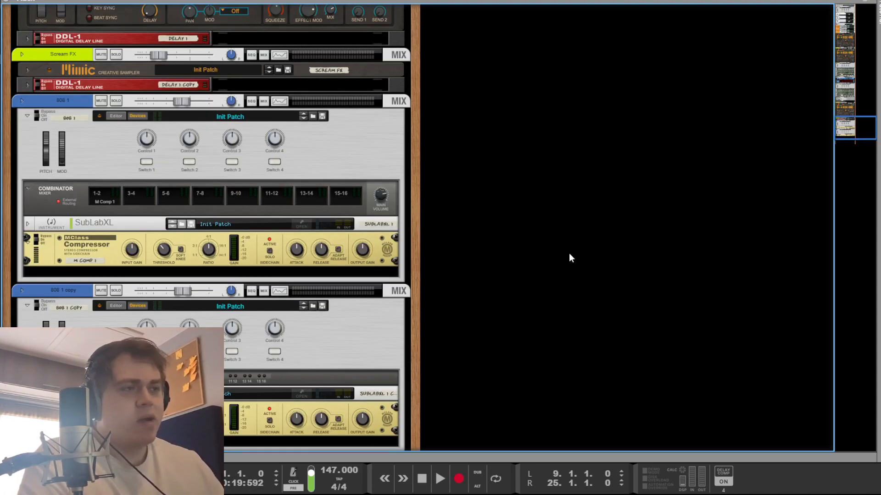
key("F7")
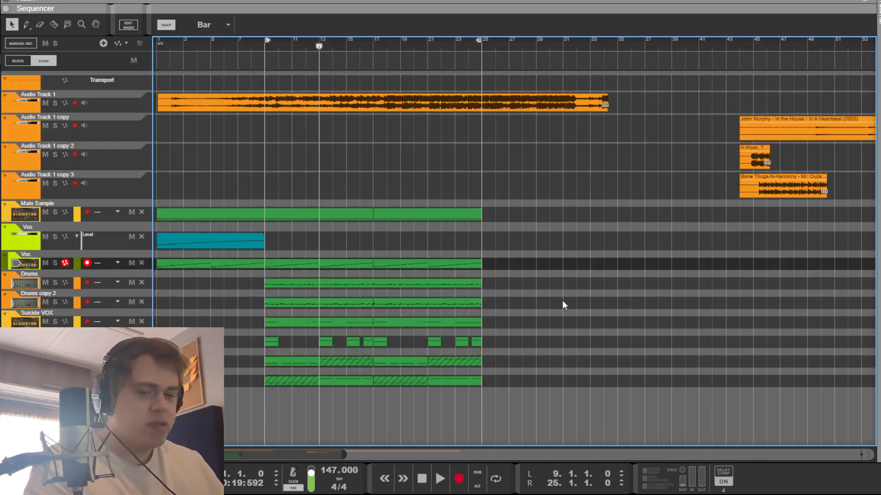
- Review The Glue 64 compressor in the master section while repeatedly playing the beat from bar 9, and close its window
key("F6")
scroll(473, 247, "up", 20)
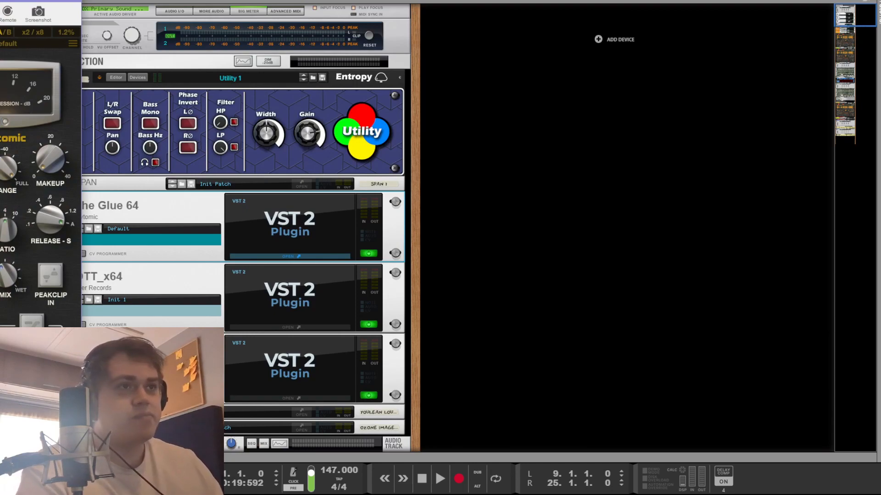
left_click_drag(0, 0, 99, 0)
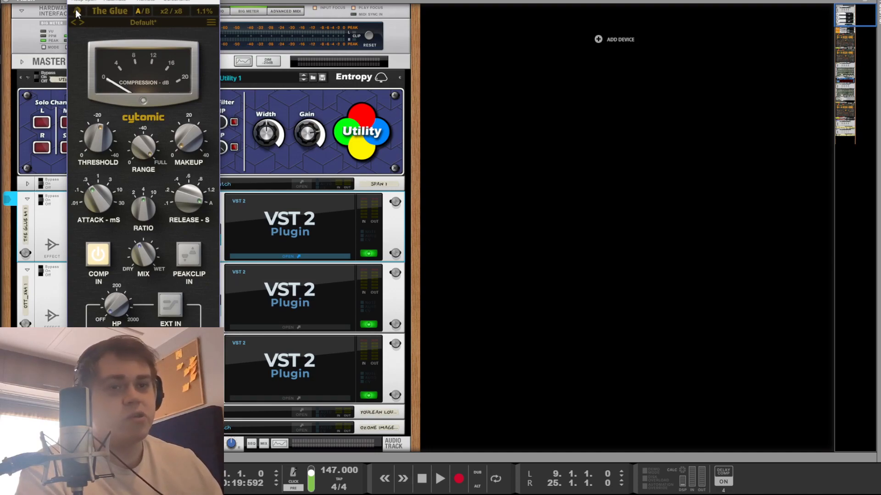
key("space")
key("space")
key("space")
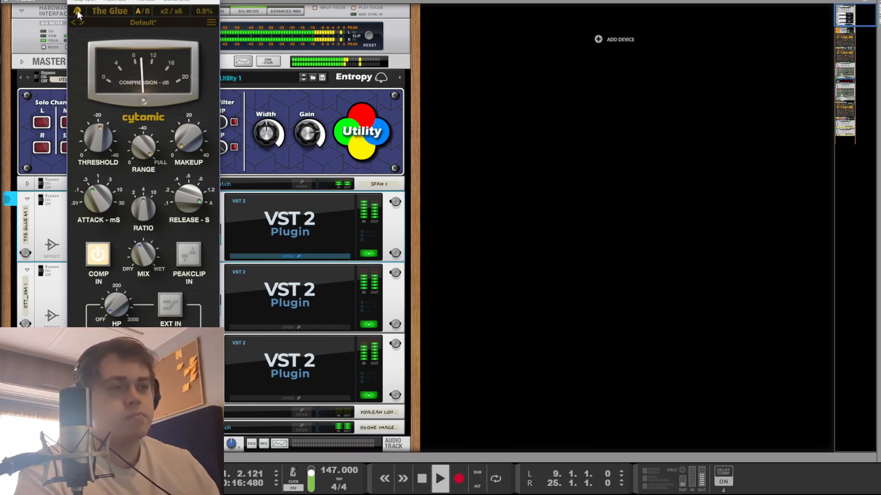
key("space")
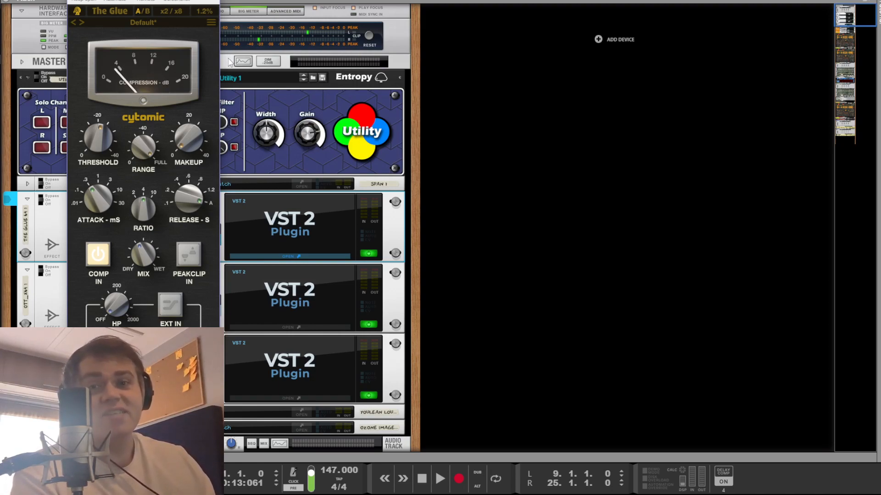
key("space")
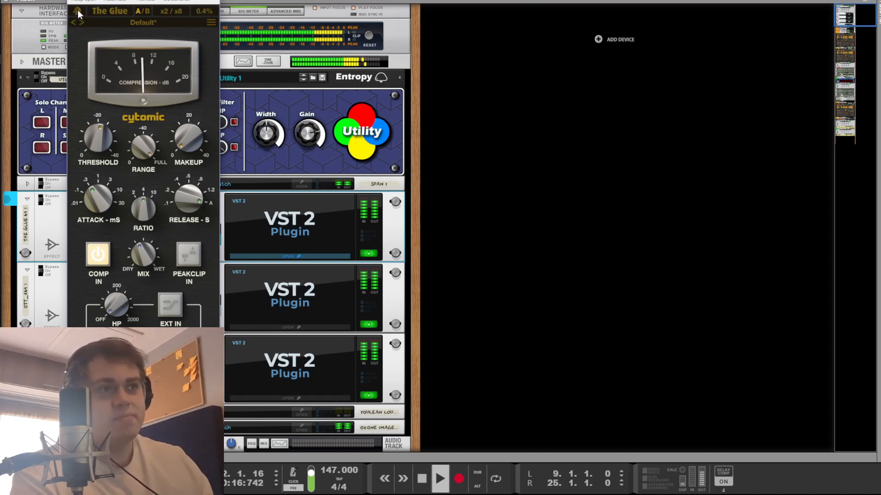
key("space")
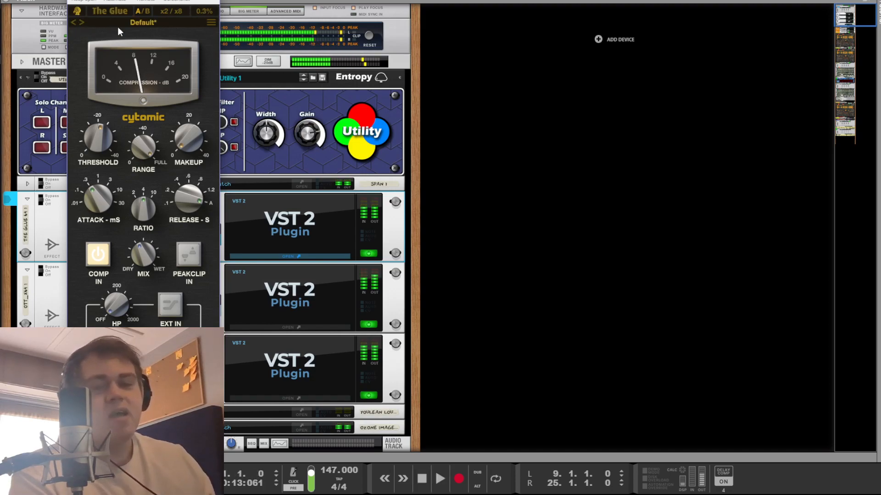
left_click(582, 197)
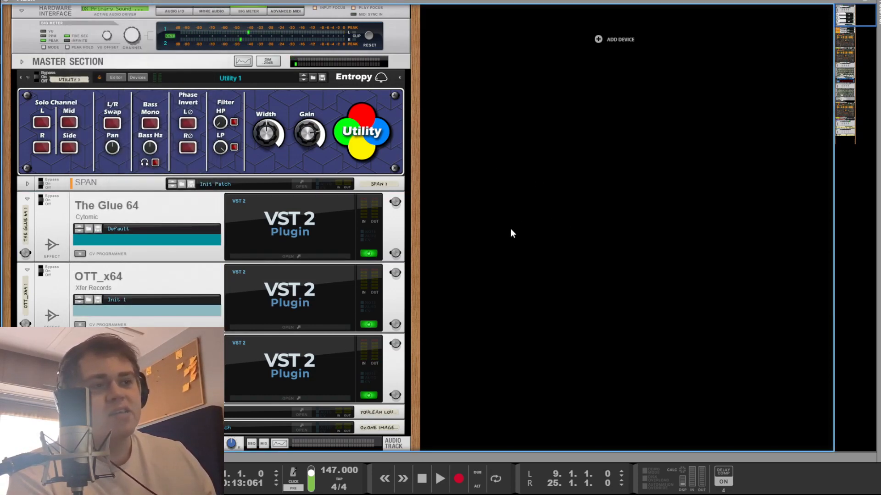
- Open the master OTT compressor, start playback from bar 9, try a different Depth and undo it, and close the plugin window
left_click(272, 310)
left_click_drag(0, 0, 121, 32)
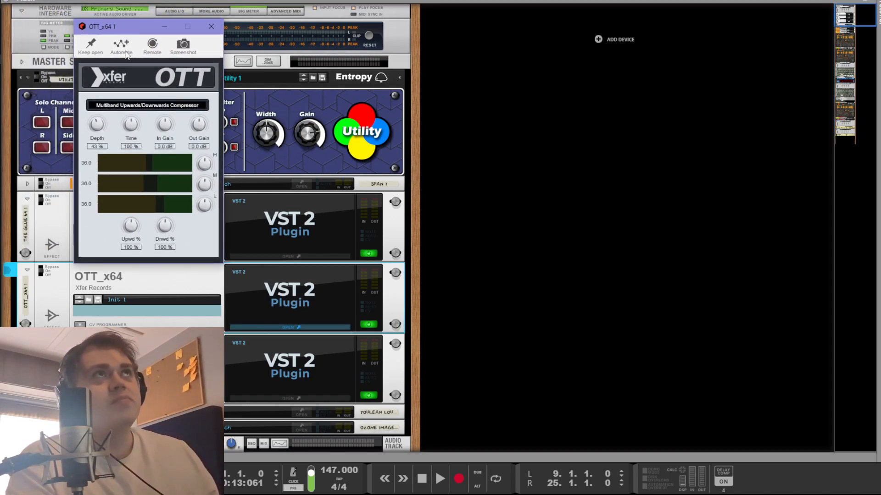
key("space")
left_click_drag(102, 123, 133, 177)
key("ctrl+z")
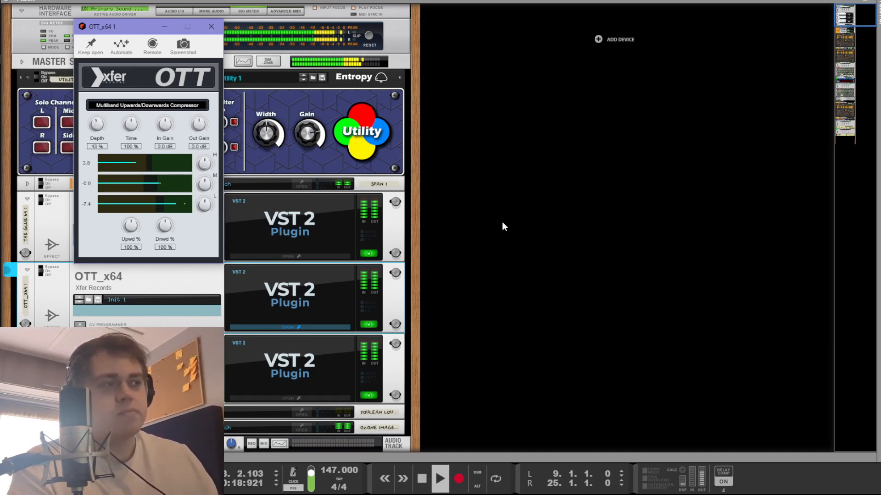
left_click(502, 222)
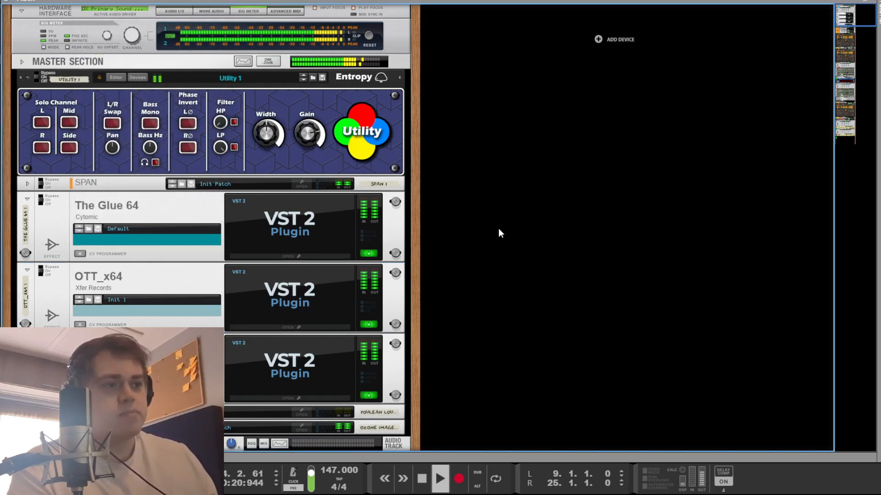
- Examine the FabFilter Pro-L limiter during playback, stop the beat, and check the OTT settings once more
left_click(290, 357)
left_click_drag(10, 0, 89, 17)
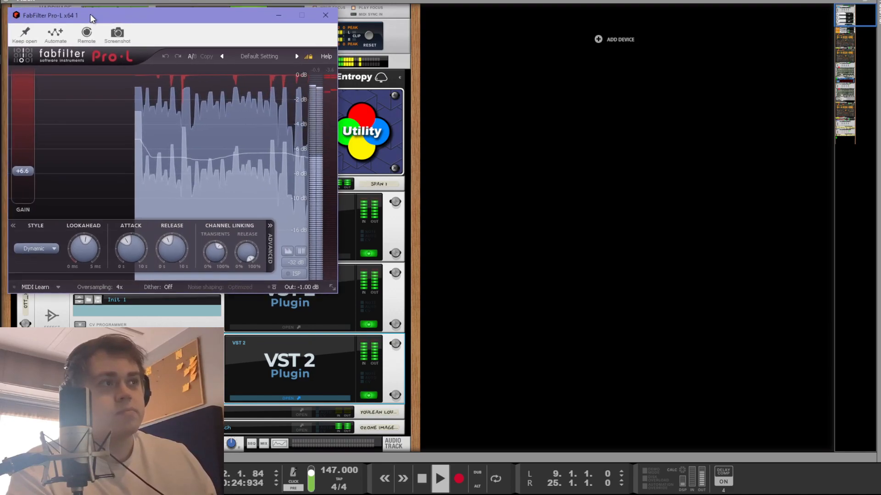
key("space")
left_click(538, 251)
double_click(307, 294)
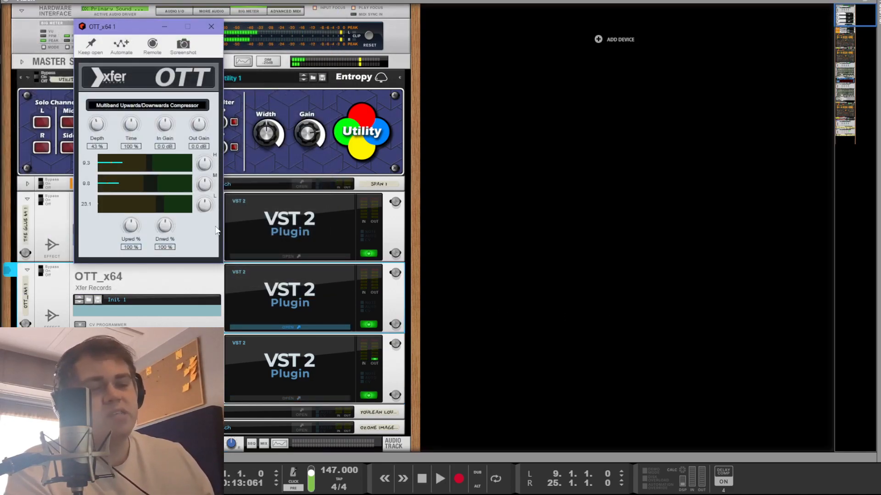
left_click(525, 250)
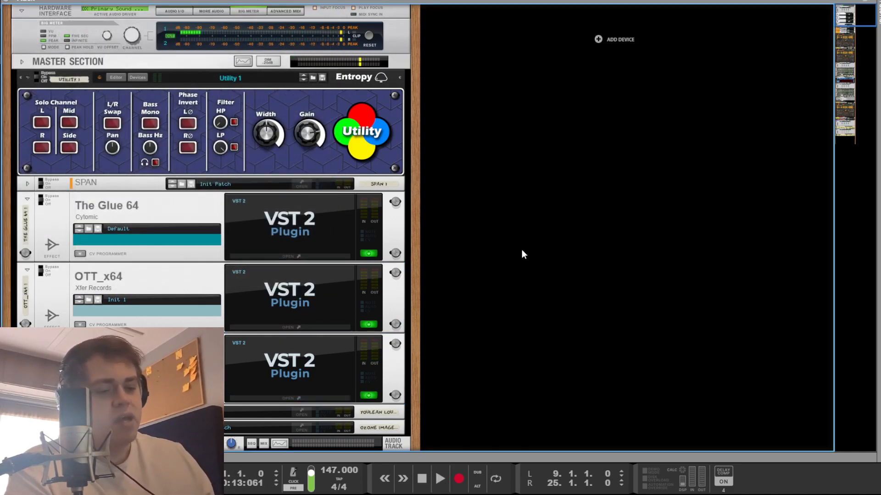
- Point out the Main Sample, Vox and drum clips from bar 9 in the sequencer by selecting them in turn
key("F6")
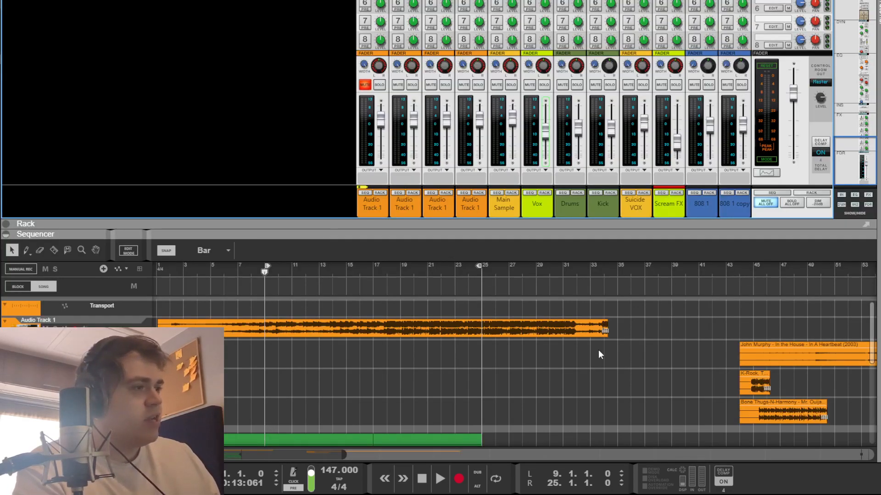
key("F7")
left_click_drag(514, 382, 302, 285)
left_click(300, 240)
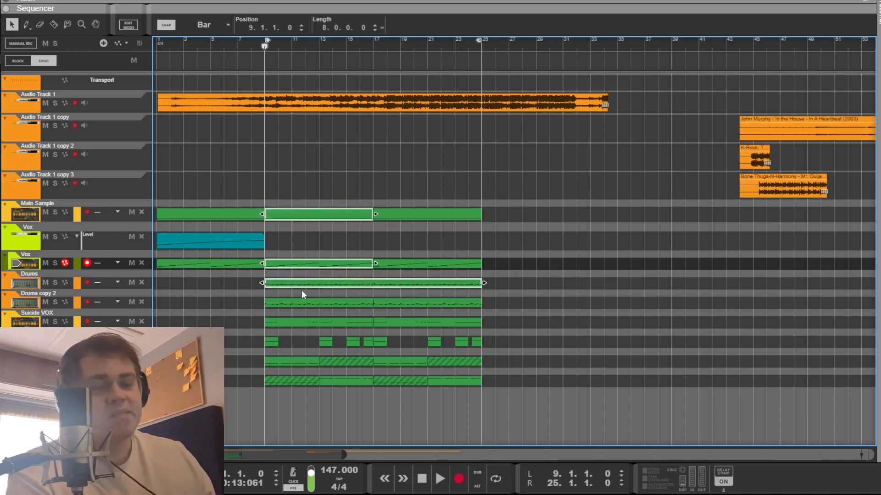
left_click(321, 214)
left_click_drag(304, 230, 299, 264)
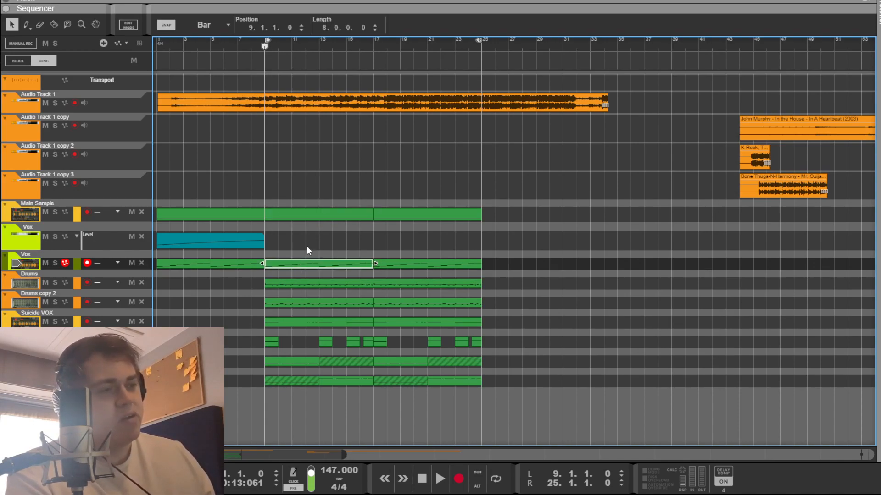
left_click_drag(260, 286, 295, 304)
left_click(230, 304)
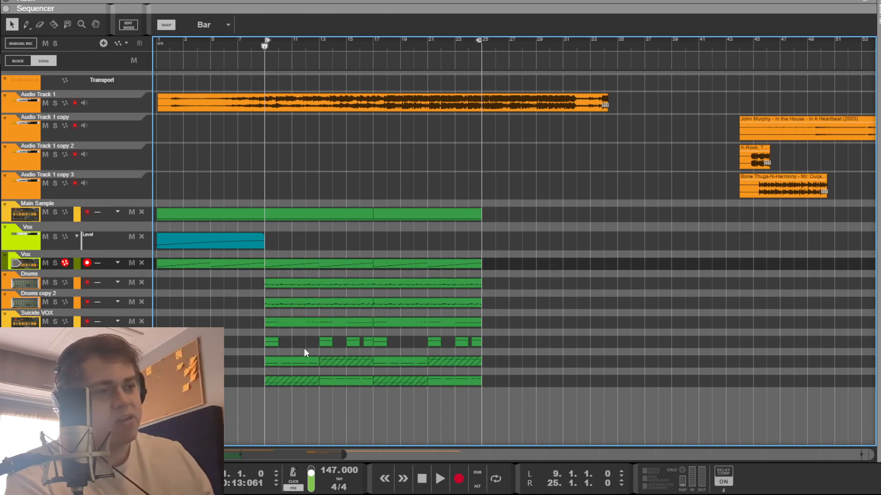
- Point out the Scream FX and 808 clips by selecting them, and play the beat briefly from bar 9
left_click_drag(301, 339, 322, 343)
left_click(241, 359)
left_click_drag(241, 359, 298, 382)
left_click(234, 367)
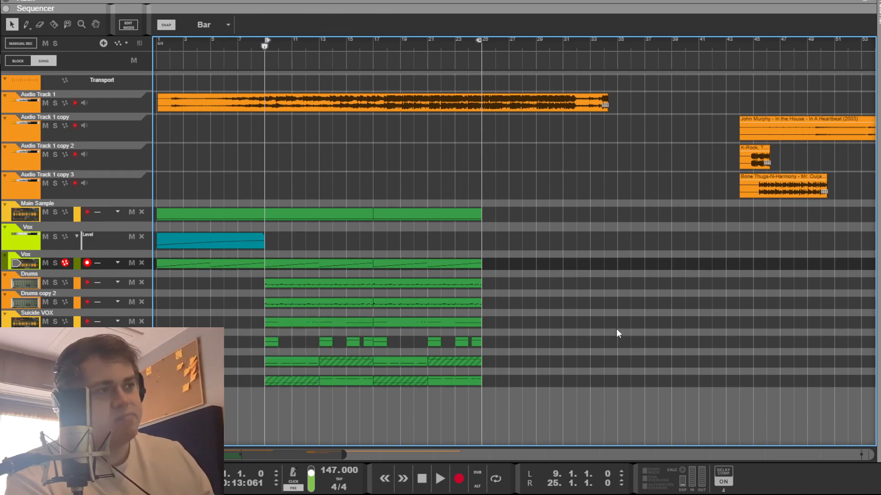
key("space")
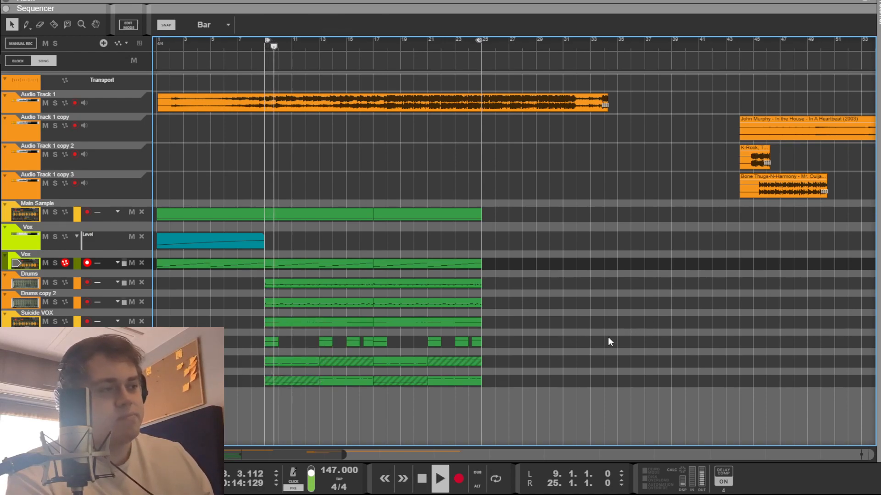
key("space")
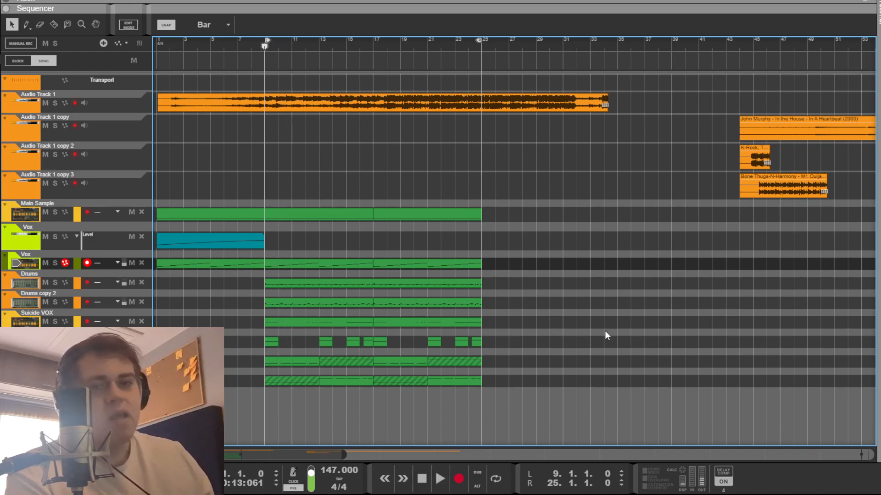